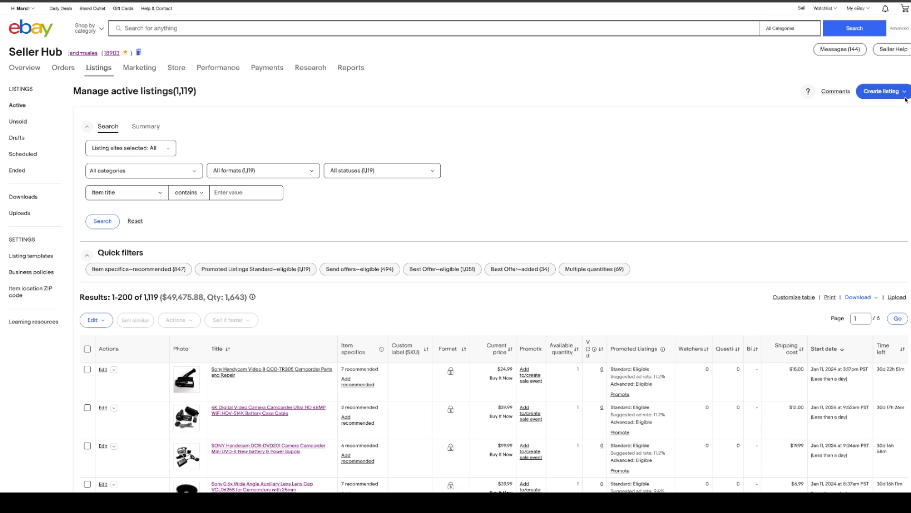
- Start a new single listing and search for "wizen z-80 power af zoom 38-80 mm zoom 35mm film camera"
{"action": "left_click", "coordinate": [903, 97]}
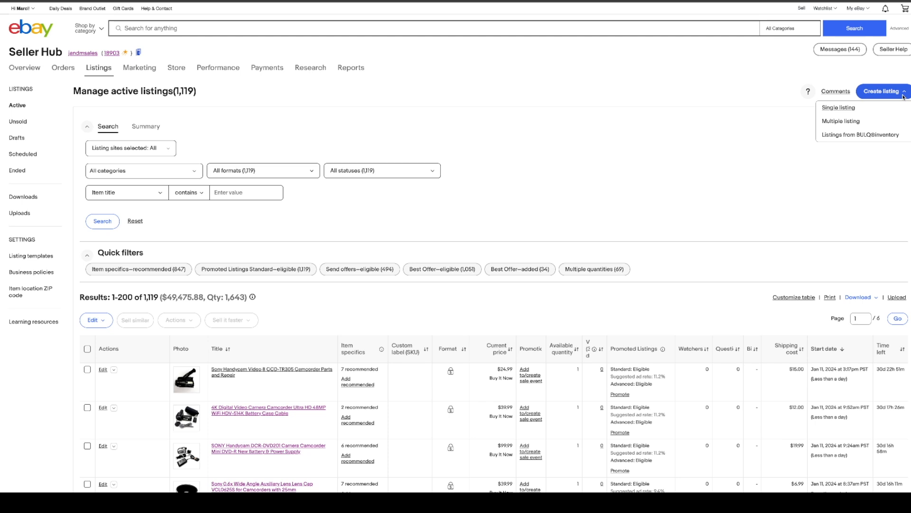
{"action": "left_click", "coordinate": [840, 110]}
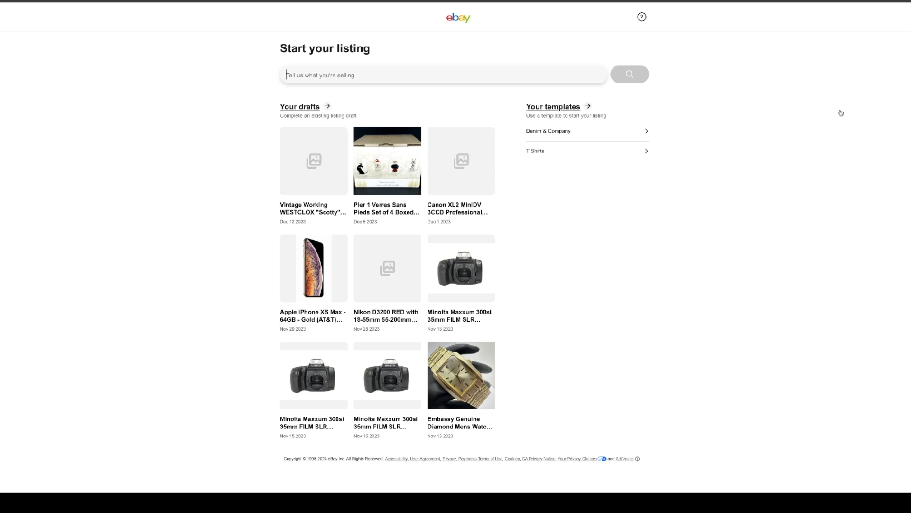
{"action": "right_click", "coordinate": [332, 74]}
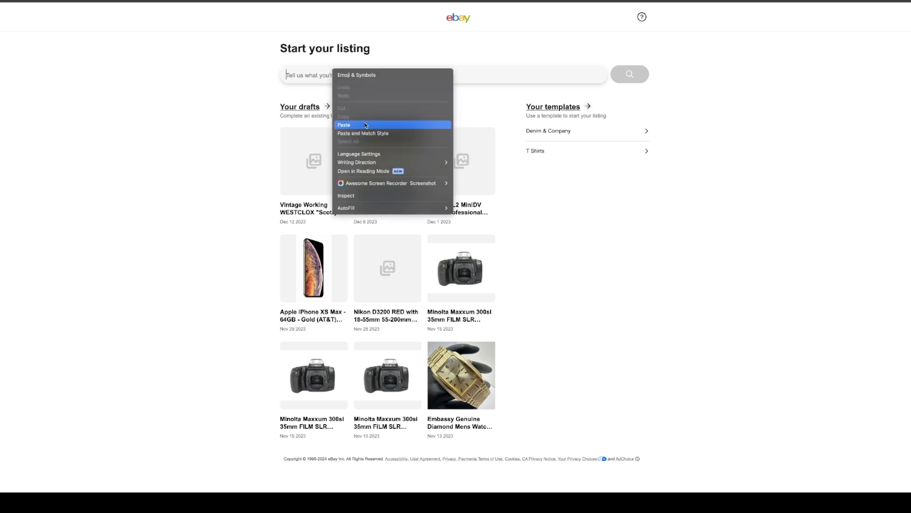
{"action": "left_click", "coordinate": [370, 125]}
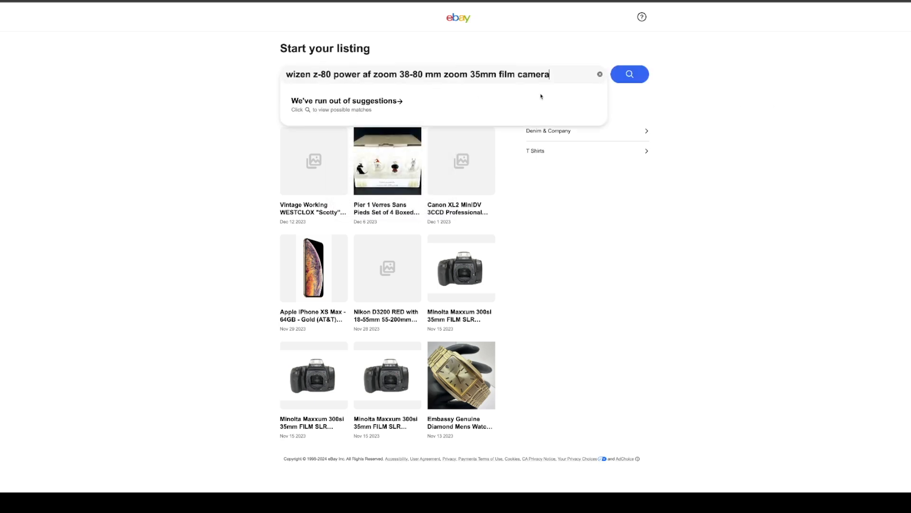
{"action": "left_click", "coordinate": [636, 79]}
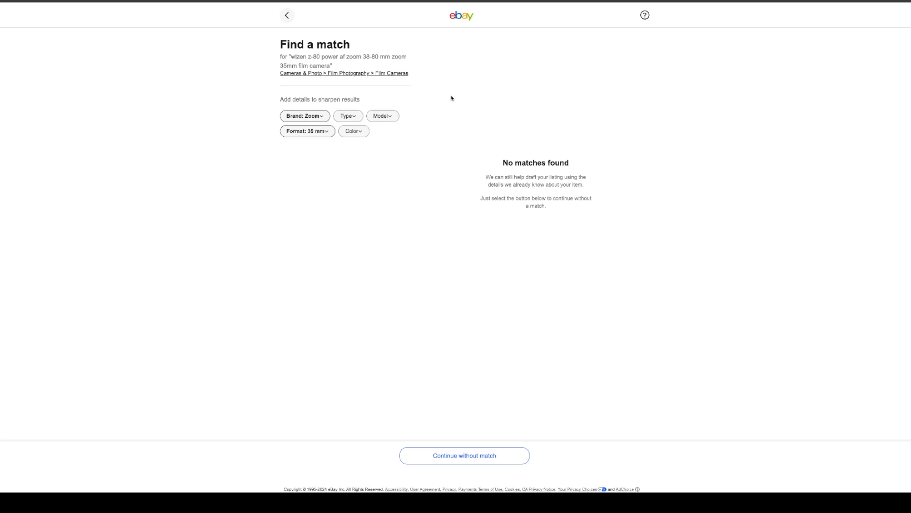
{"action": "left_click", "coordinate": [315, 118]}
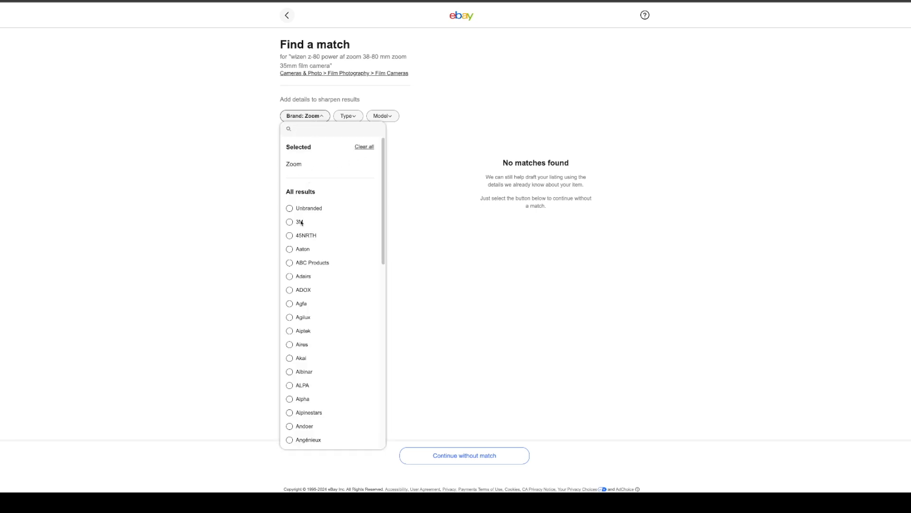
{"action": "scroll", "coordinate": [316, 279], "scroll_direction": "down", "scroll_amount": 1}
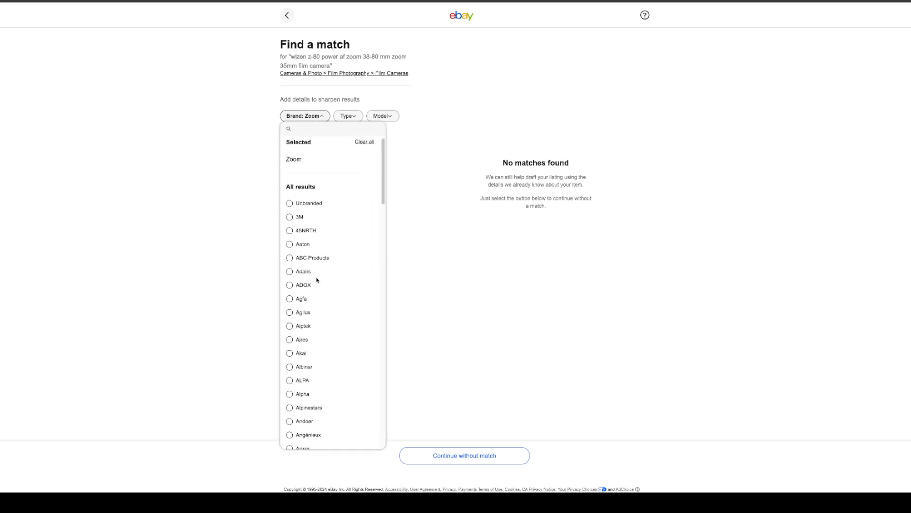
{"action": "left_click", "coordinate": [407, 154]}
- Refine the match details by setting the type to Point & Shoot and the color to Silver
{"action": "left_click", "coordinate": [354, 117]}
{"action": "left_click", "coordinate": [344, 176]}
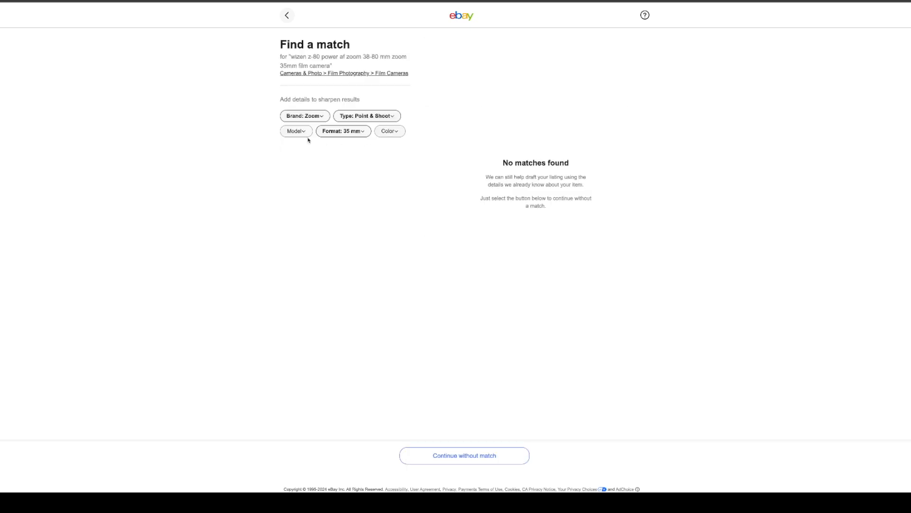
{"action": "left_click", "coordinate": [295, 133]}
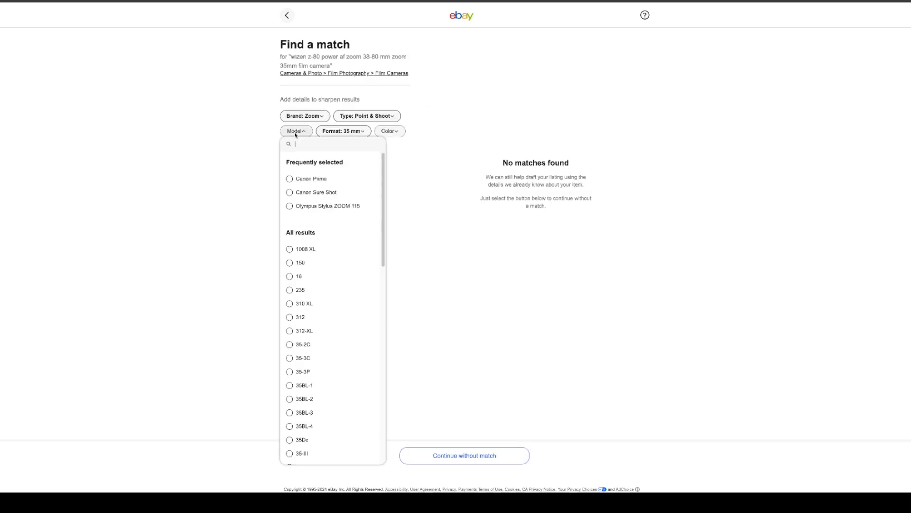
{"action": "left_click", "coordinate": [403, 247]}
{"action": "left_click", "coordinate": [397, 134]}
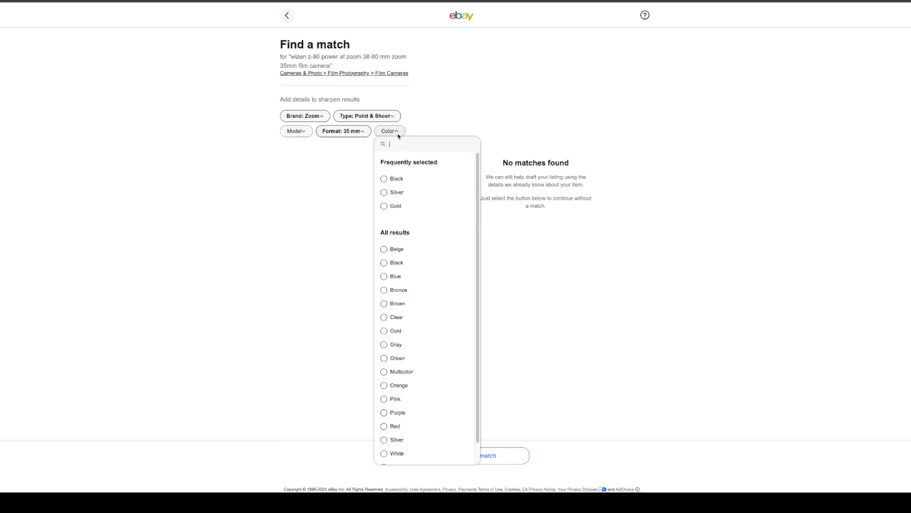
{"action": "left_click", "coordinate": [385, 193]}
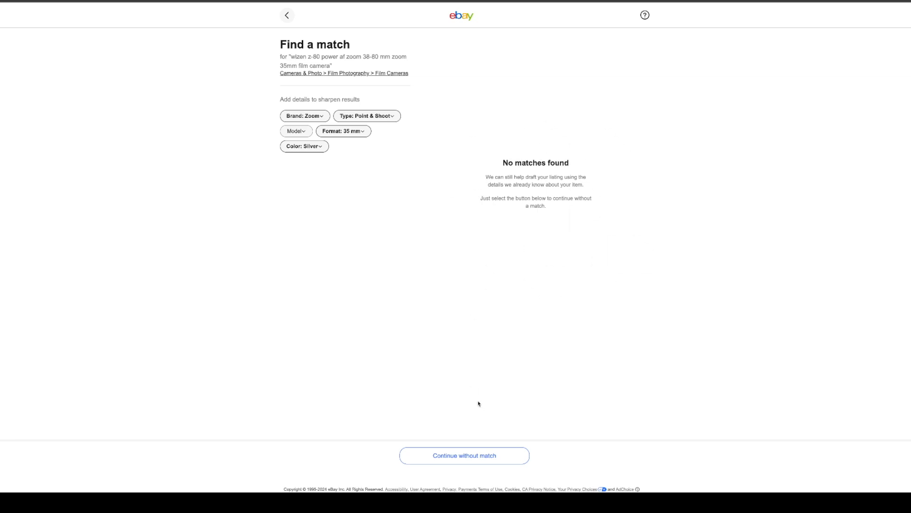
- Continue without a match, set the item condition to Used and proceed to the listing form
{"action": "left_click", "coordinate": [485, 460]}
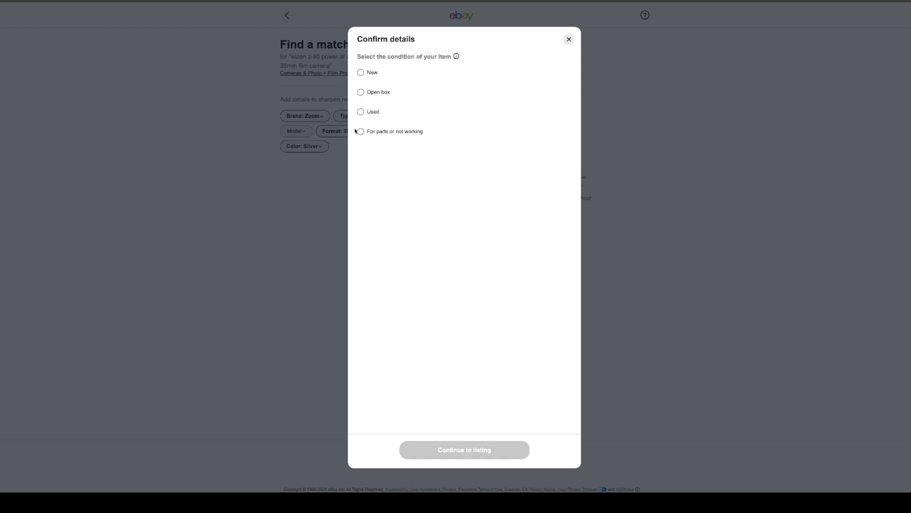
{"action": "left_click", "coordinate": [360, 114]}
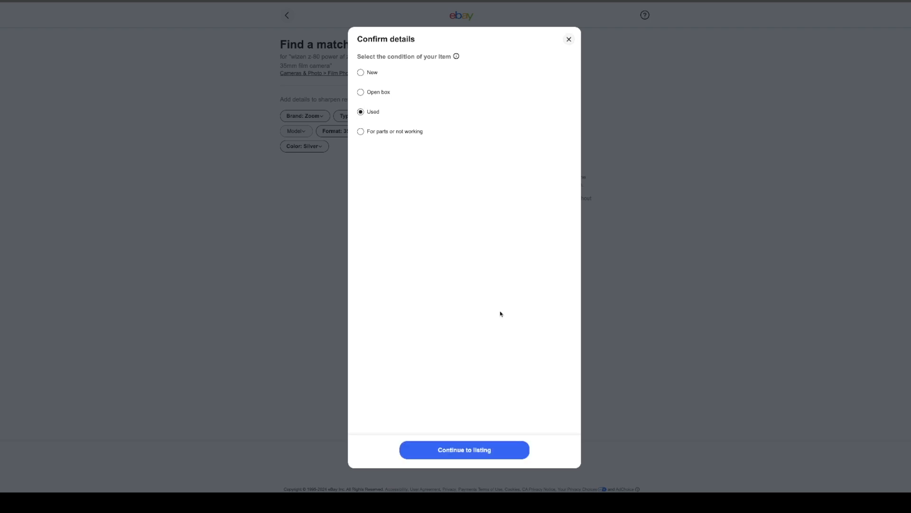
{"action": "left_click", "coordinate": [473, 451]}
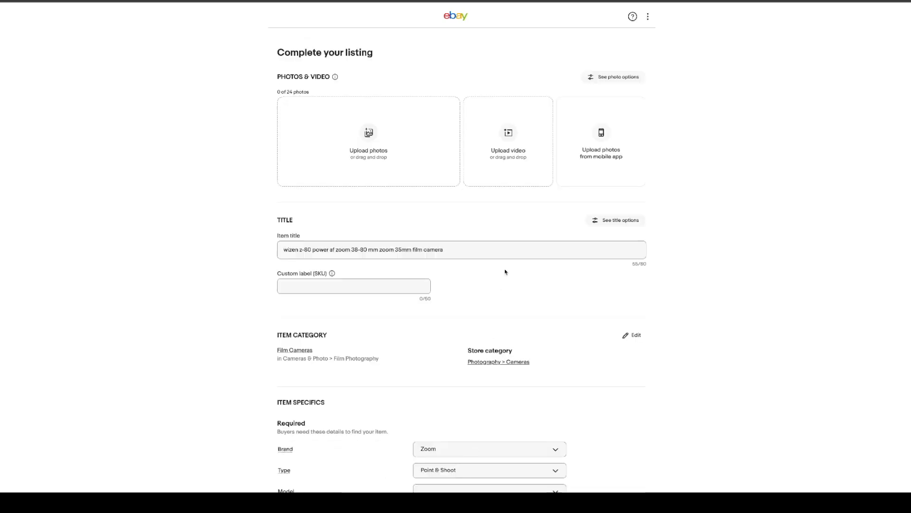
- Capitalize the first letters of "Wizen" and "Z-80" in the item title
{"action": "left_click", "coordinate": [286, 251]}
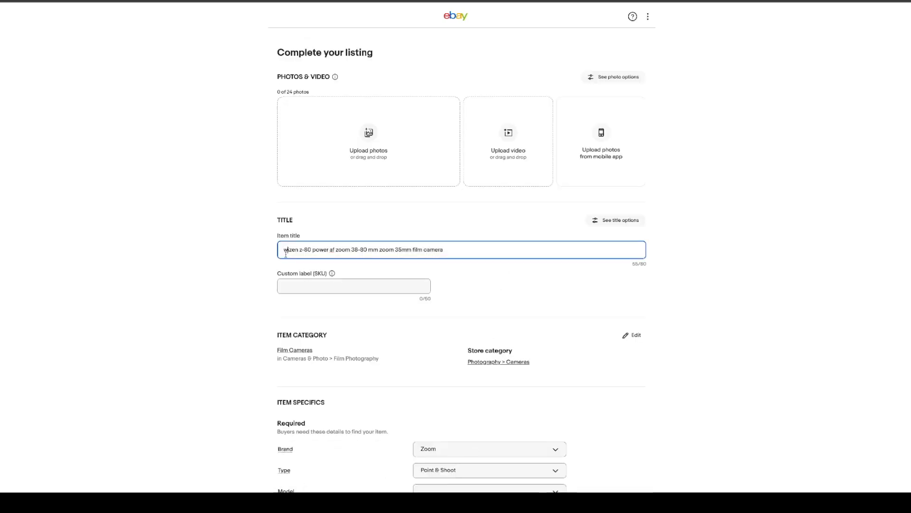
{"action": "key", "text": "BackSpace"}
{"action": "type", "text": "W"}
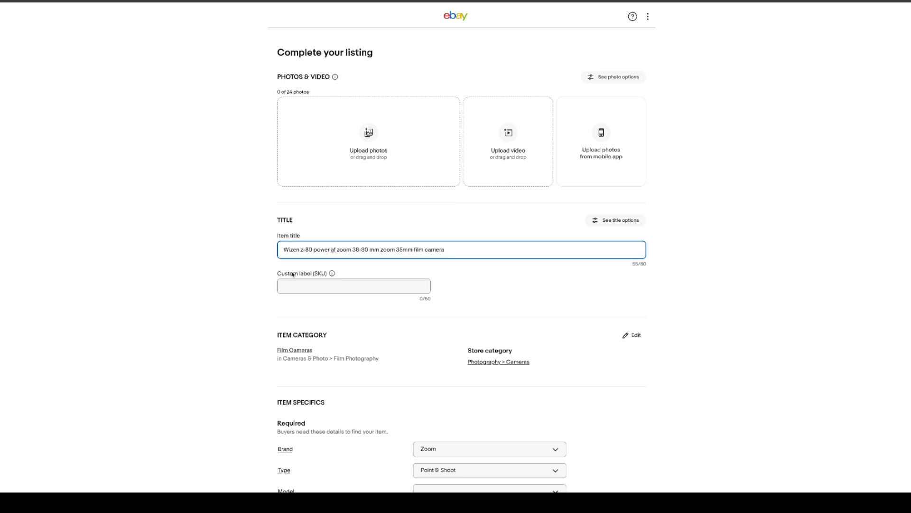
{"action": "left_click", "coordinate": [148, 310]}
{"action": "key", "text": "BackSpace"}
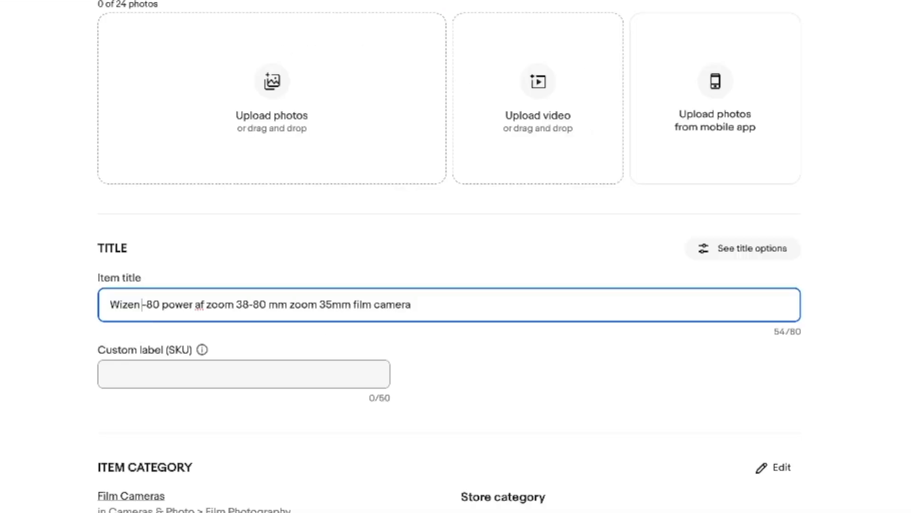
{"action": "type", "text": "Z"}
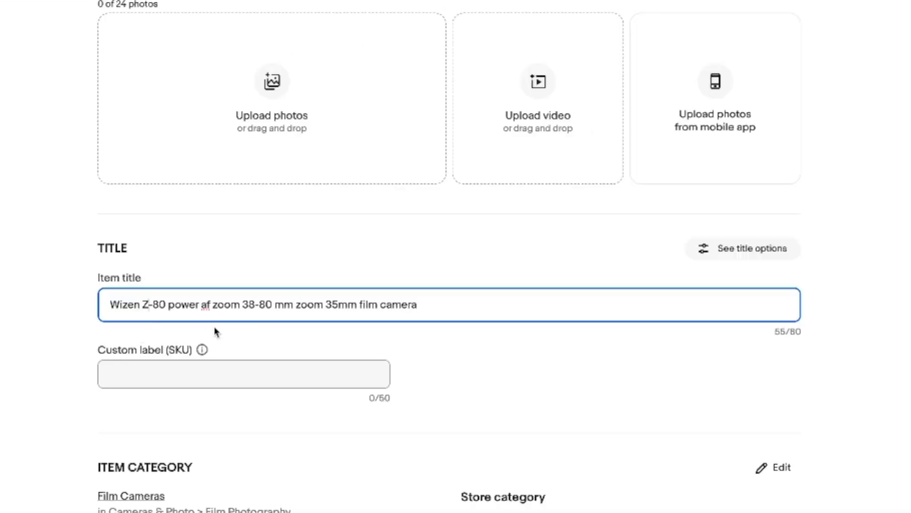
- Remove the word "af" between "power" and "zoom" from the item title
{"action": "left_click", "coordinate": [209, 305]}
{"action": "key", "text": "BackSpace"}
{"action": "key", "text": "BackSpace"}
{"action": "key", "text": "BackSpace"}
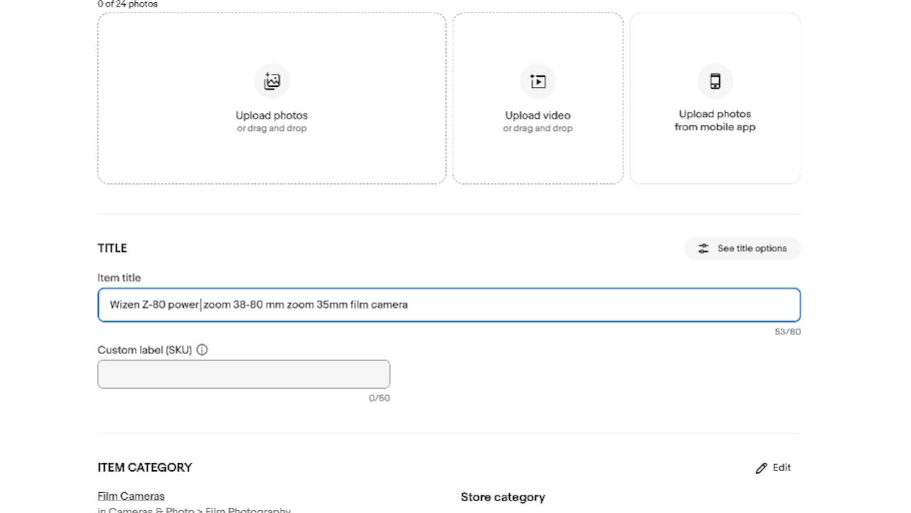
- Capitalize "Power" and the first "Zoom" in the item title
{"action": "key", "text": "Right"}
{"action": "key", "text": "Right"}
{"action": "key", "text": "Right"}
{"action": "key", "text": "Right"}
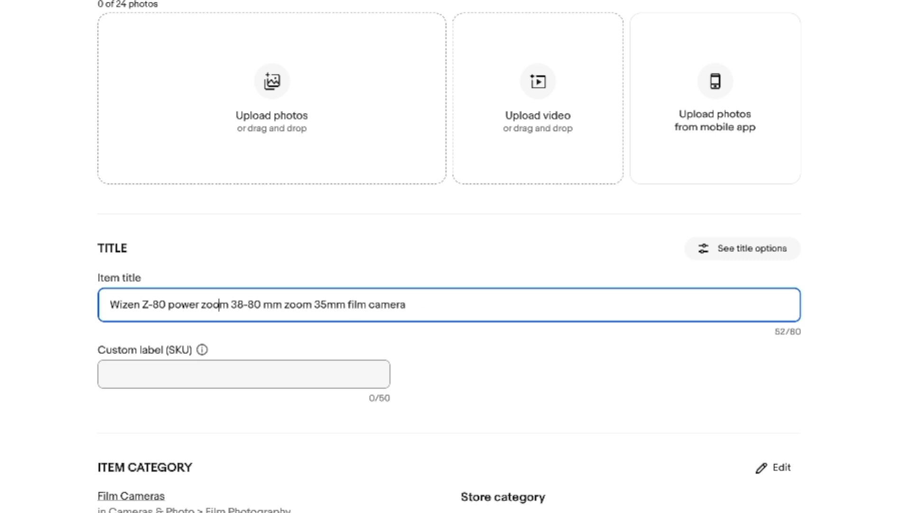
{"action": "key", "text": "Left"}
{"action": "key", "text": "Left"}
{"action": "key", "text": "Left"}
{"action": "key", "text": "Left"}
{"action": "key", "text": "Left"}
{"action": "key", "text": "Left"}
{"action": "key", "text": "Left"}
{"action": "key", "text": "Left"}
{"action": "key", "text": "Left"}
{"action": "key", "text": "Right"}
{"action": "key", "text": "BackSpace"}
{"action": "type", "text": "P"}
{"action": "key", "text": "Right"}
{"action": "key", "text": "Right"}
{"action": "key", "text": "Right"}
{"action": "key", "text": "Right"}
{"action": "key", "text": "Right"}
{"action": "key", "text": "Right"}
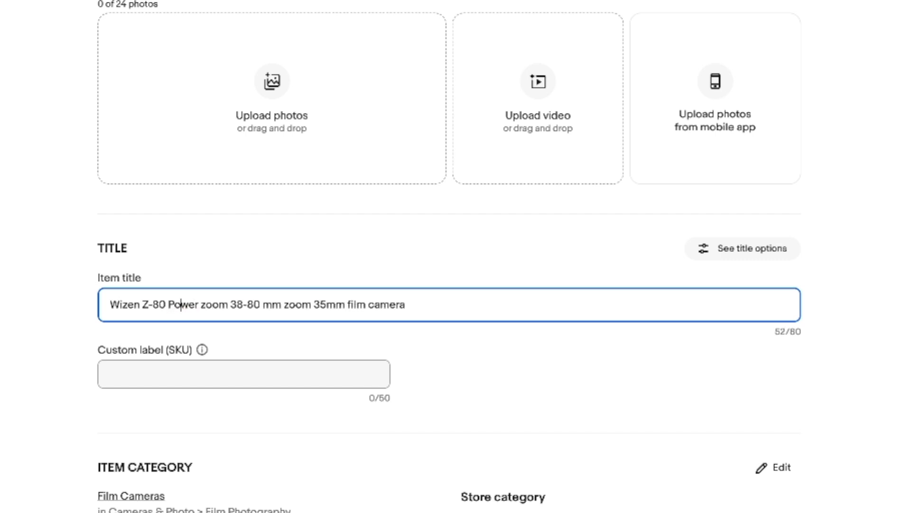
{"action": "key", "text": "BackSpace"}
{"action": "type", "text": "Z"}
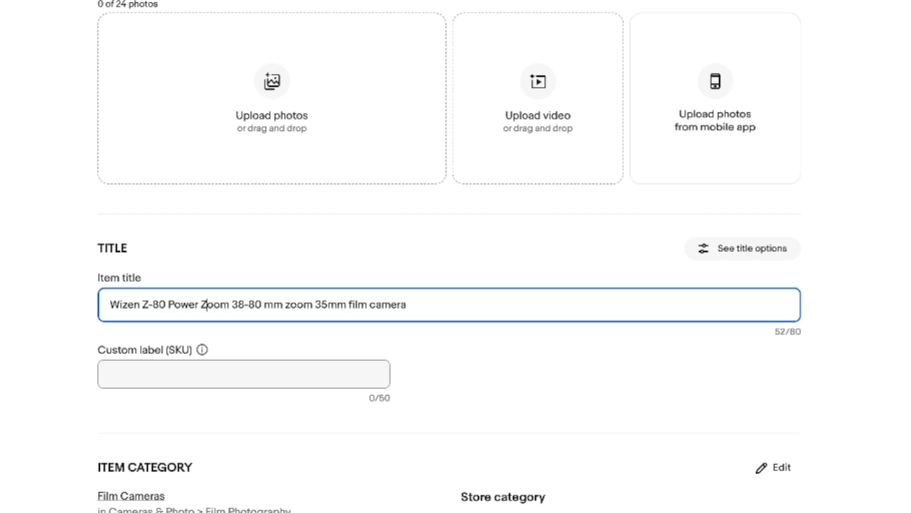
- Capitalize the second "Zoom", after "38-80 mm", in the item title
{"action": "key", "text": "Right"}
{"action": "key", "text": "Right"}
{"action": "key", "text": "Right"}
{"action": "key", "text": "Right"}
{"action": "key", "text": "Right"}
{"action": "key", "text": "Right"}
{"action": "key", "text": "Right"}
{"action": "key", "text": "Right"}
{"action": "key", "text": "Right"}
{"action": "key", "text": "Right"}
{"action": "key", "text": "Right"}
{"action": "key", "text": "Right"}
{"action": "key", "text": "Right"}
{"action": "key", "text": "Right"}
{"action": "key", "text": "BackSpace"}
{"action": "type", "text": "Z"}
- Capitalize the words "Film" and "Camera" in the item title
{"action": "key", "text": "Right"}
{"action": "key", "text": "Right"}
{"action": "key", "text": "Right"}
{"action": "key", "text": "Right"}
{"action": "key", "text": "Right"}
{"action": "key", "text": "Right"}
{"action": "key", "text": "Right"}
{"action": "key", "text": "Right"}
{"action": "key", "text": "Right"}
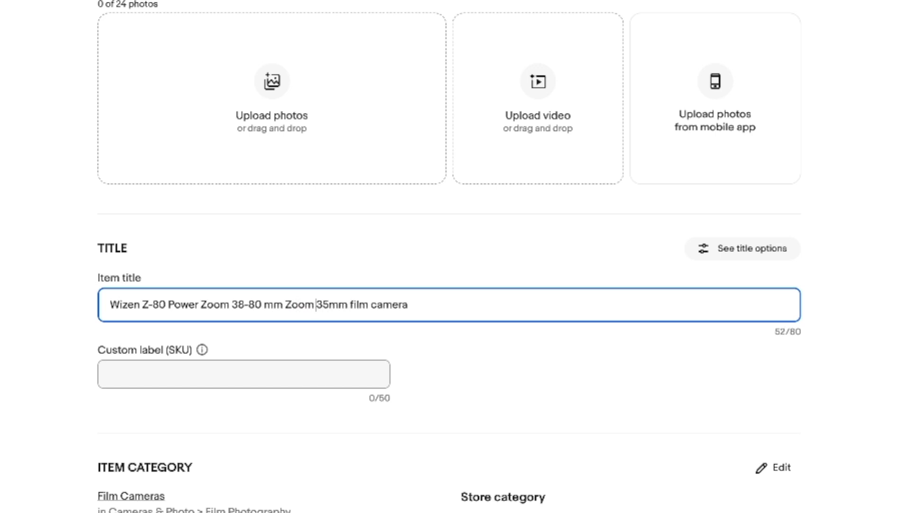
{"action": "key", "text": "BackSpace"}
{"action": "type", "text": "F"}
{"action": "key", "text": "Right"}
{"action": "key", "text": "Right"}
{"action": "key", "text": "Right"}
{"action": "key", "text": "Right"}
{"action": "key", "text": "Right"}
{"action": "key", "text": "BackSpace"}
{"action": "type", "text": "C"}
- Append "W/Soft Case" to the end of the item title
{"action": "key", "text": "Right"}
{"action": "key", "text": "Right"}
{"action": "key", "text": "Right"}
{"action": "key", "text": "Right"}
{"action": "key", "text": "Right"}
{"action": "type", "text": "s"}
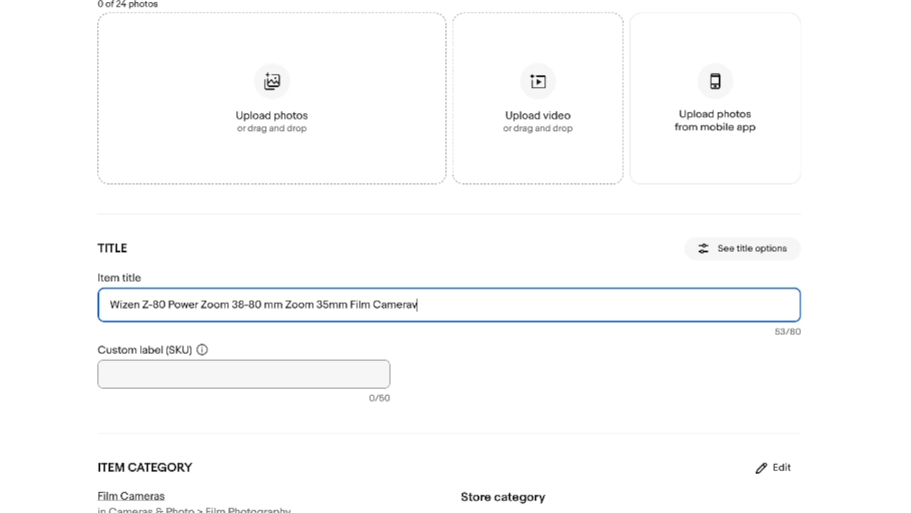
{"action": "key", "text": "BackSpace"}
{"action": "type", "text": "w"}
{"action": "key", "text": "BackSpace"}
{"action": "type", "text": "W/Soft Case"}
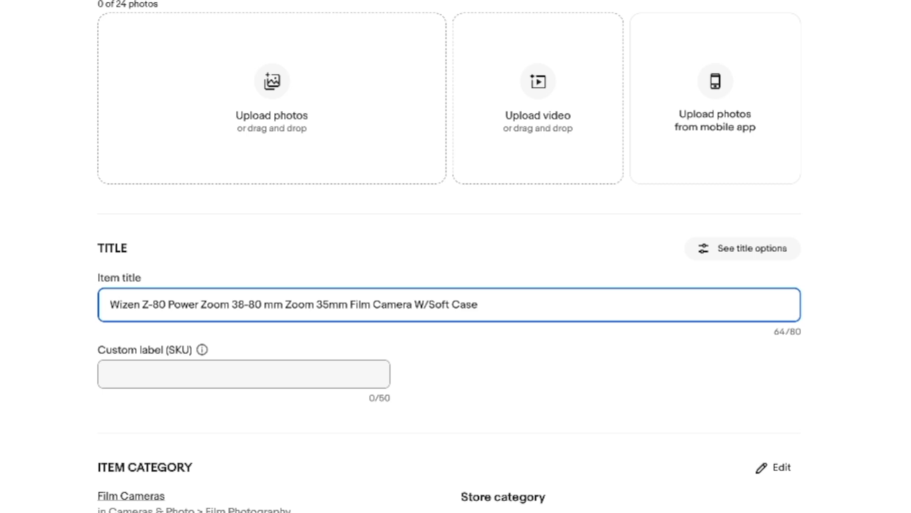
- Spell out "W/" as "With" before "Soft Case" in the item title
{"action": "left_click", "coordinate": [425, 306]}
{"action": "key", "text": "BackSpace"}
{"action": "type", "text": "ith"}
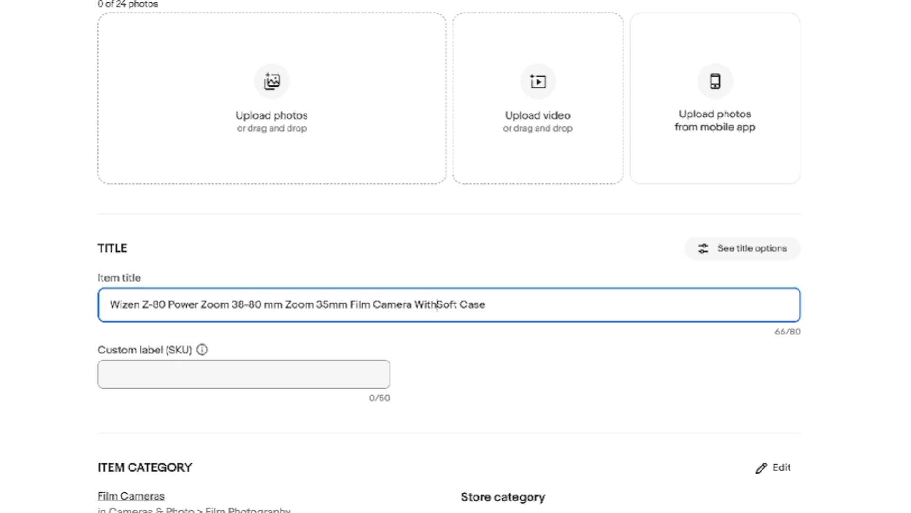
- Insert the word "Vintage" at the beginning of the item title, before "Wizen"
{"action": "left_click", "coordinate": [106, 306]}
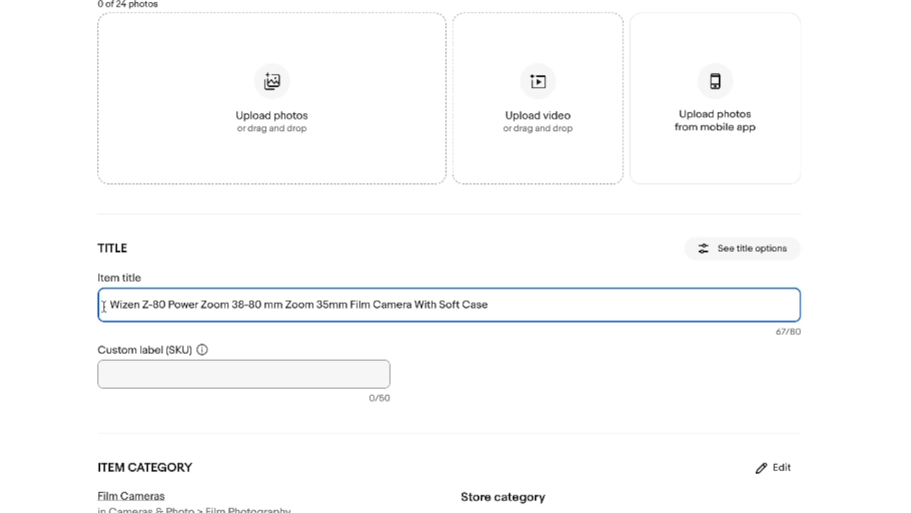
{"action": "type", "text": "Vintag"}
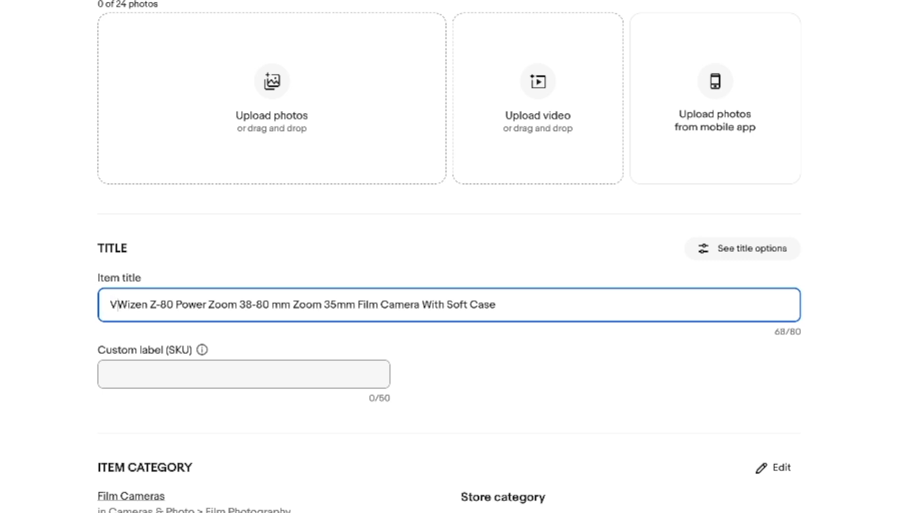
{"action": "type", "text": "e"}
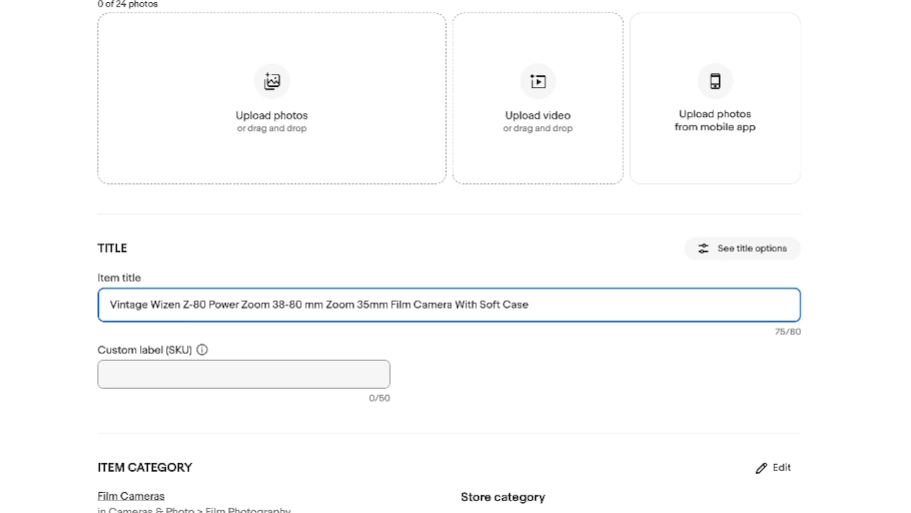
- Delete the repeated word "Zoom" between "38-80 mm" and "35mm" from the item title
{"action": "left_click", "coordinate": [352, 304]}
{"action": "key", "text": "BackSpace"}
{"action": "key", "text": "BackSpace"}
{"action": "key", "text": "BackSpace"}
{"action": "key", "text": "BackSpace"}
{"action": "key", "text": "BackSpace"}
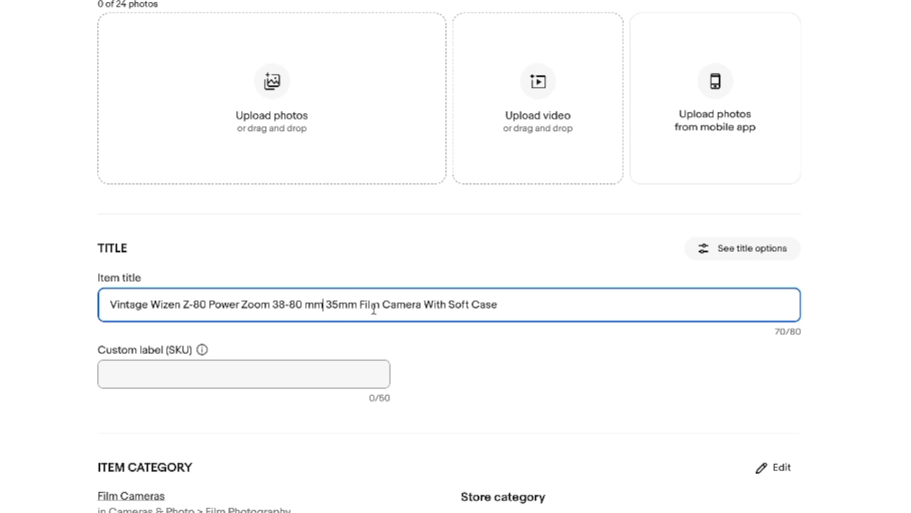
{"action": "left_click", "coordinate": [508, 311]}
- Open the item category choices and select Cameras & Photo > Film Photography > Film Cameras
{"action": "scroll", "coordinate": [508, 311], "scroll_direction": "down", "scroll_amount": 1}
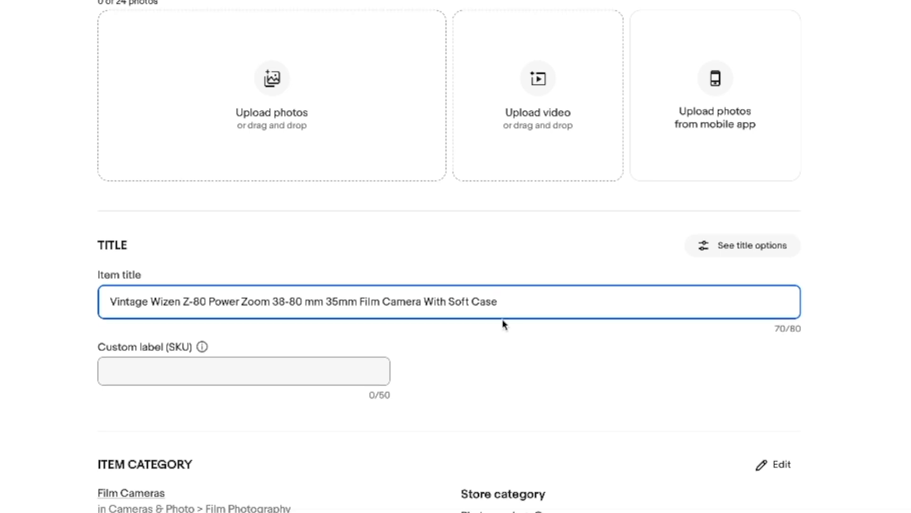
{"action": "scroll", "coordinate": [502, 319], "scroll_direction": "down", "scroll_amount": 3}
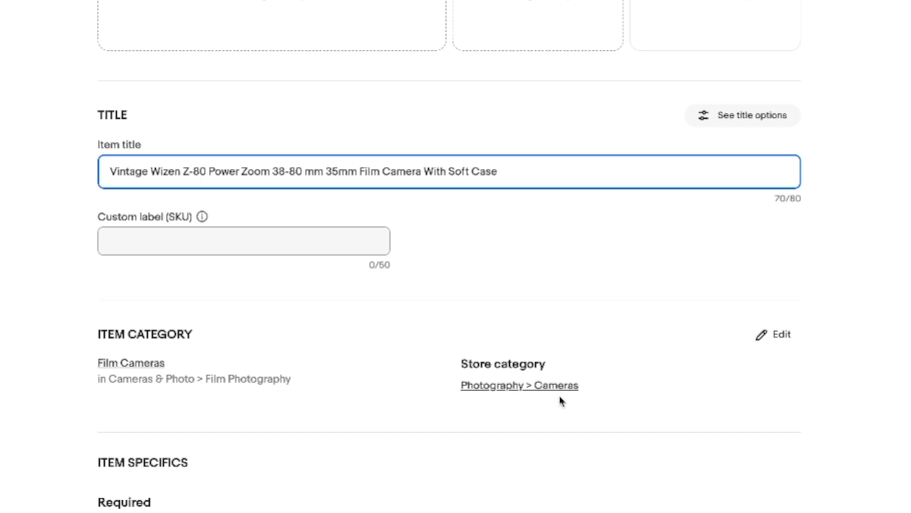
{"action": "scroll", "coordinate": [449, 389], "scroll_direction": "down", "scroll_amount": 1}
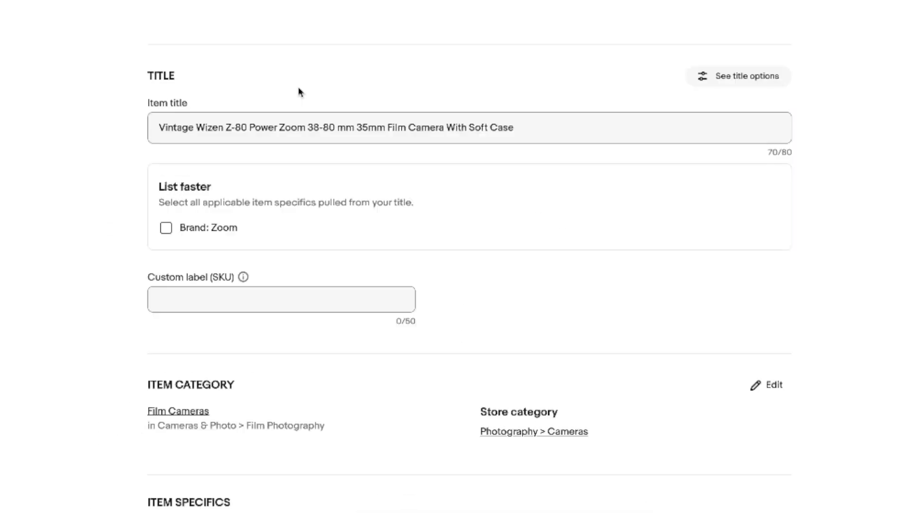
{"action": "scroll", "coordinate": [251, 250], "scroll_direction": "down", "scroll_amount": 1}
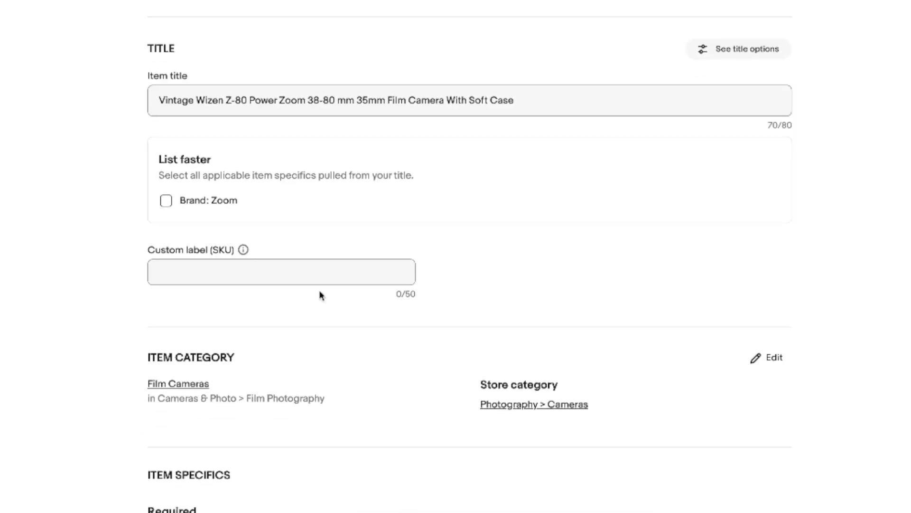
{"action": "left_click", "coordinate": [187, 385]}
{"action": "left_click", "coordinate": [337, 49]}
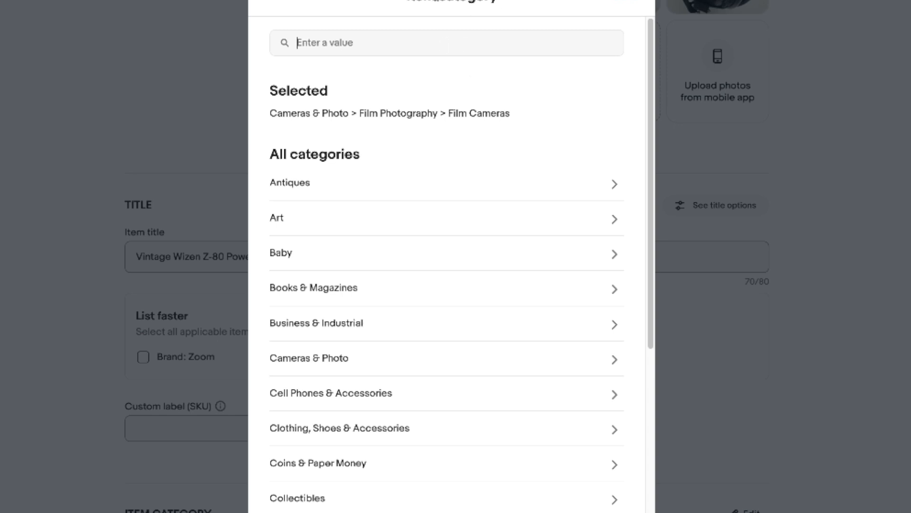
{"action": "left_click", "coordinate": [630, 1]}
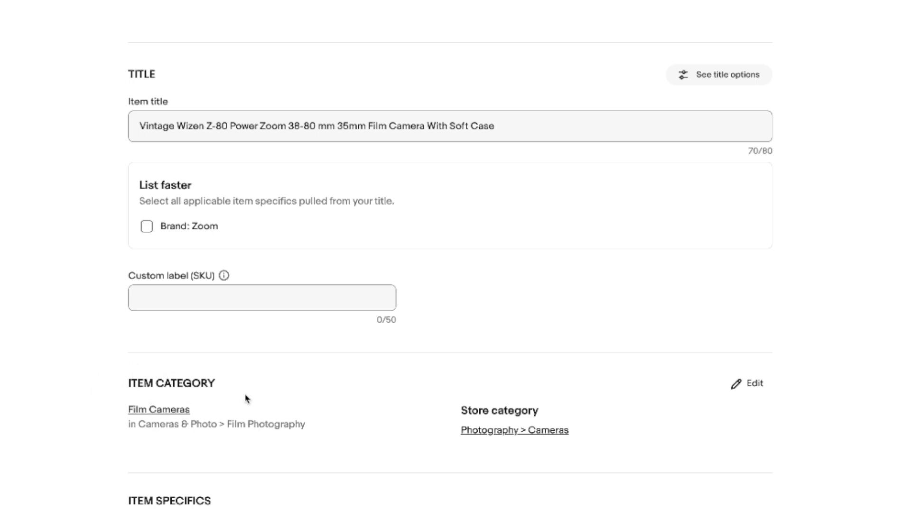
{"action": "left_click", "coordinate": [171, 411]}
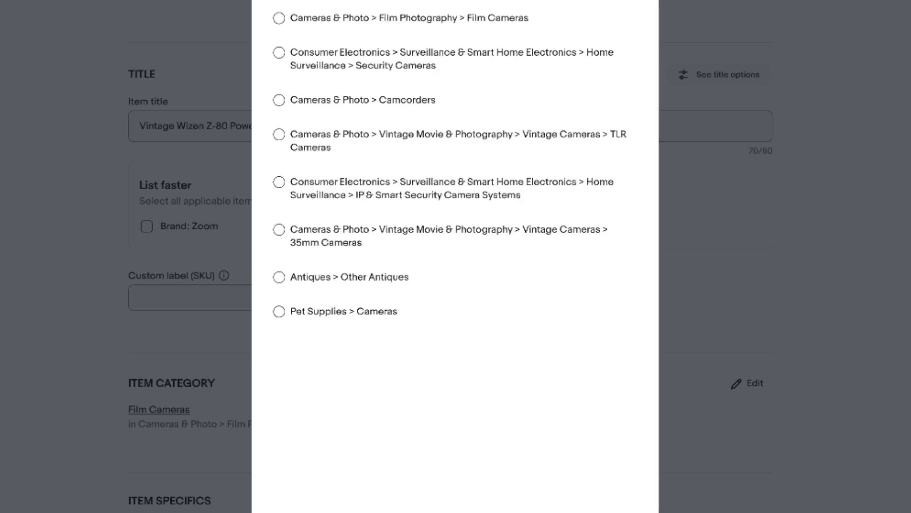
{"action": "left_click", "coordinate": [279, 18]}
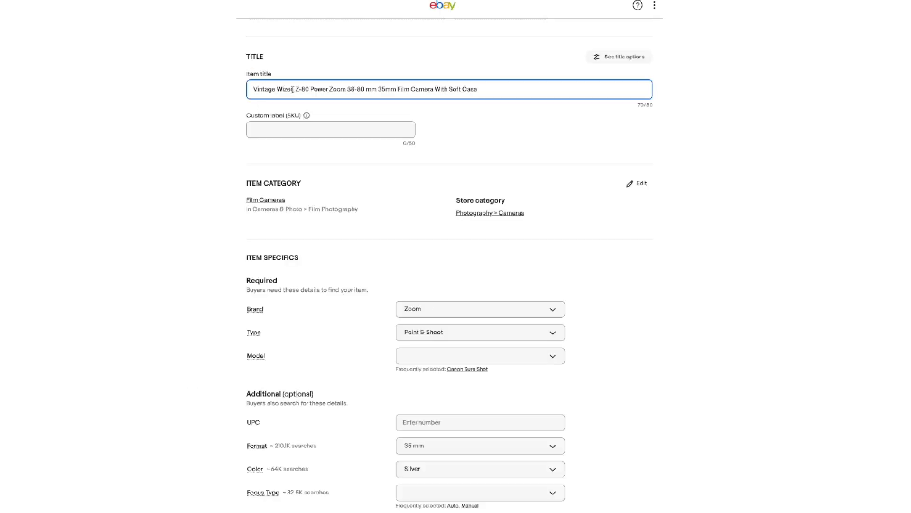
- Copy "Wizen" from the item title and add it as a custom value for the Brand
{"action": "left_click_drag", "start_coordinate": [293, 89], "coordinate": [277, 90]}
{"action": "right_click", "coordinate": [277, 90]}
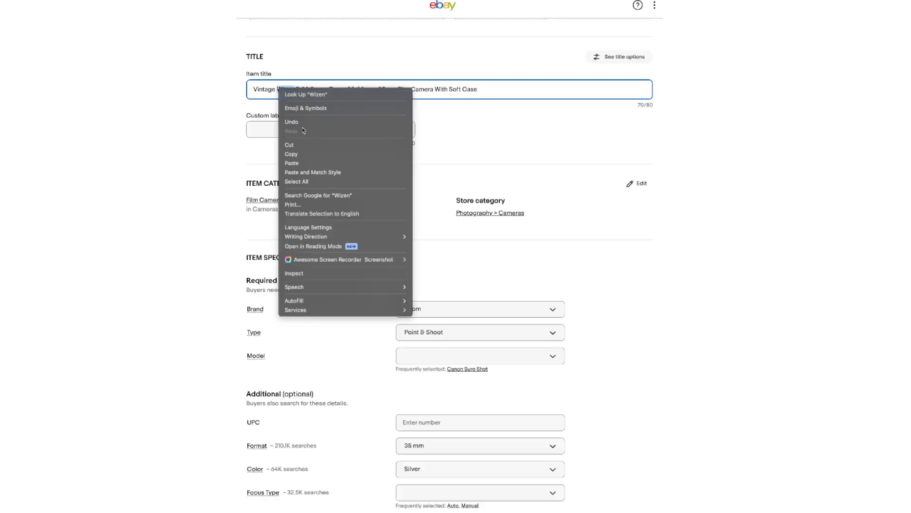
{"action": "left_click", "coordinate": [292, 153]}
{"action": "left_click", "coordinate": [435, 314]}
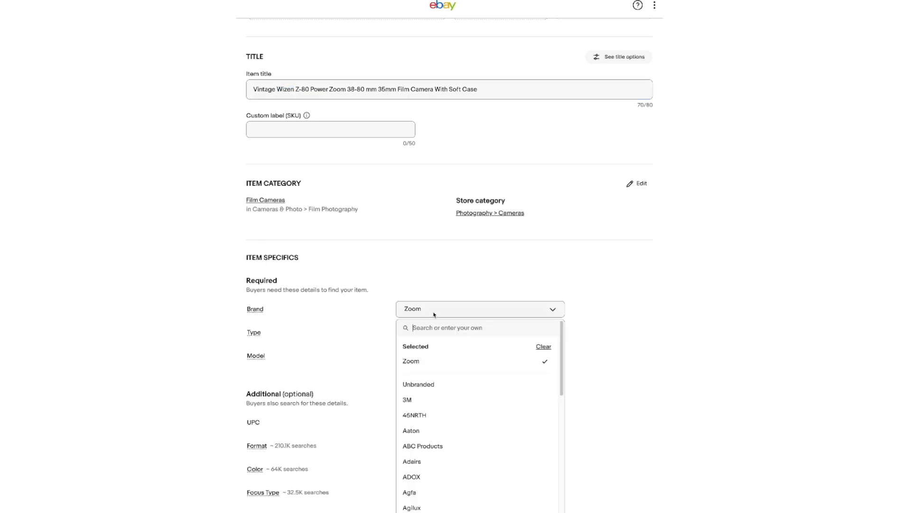
{"action": "right_click", "coordinate": [436, 329]}
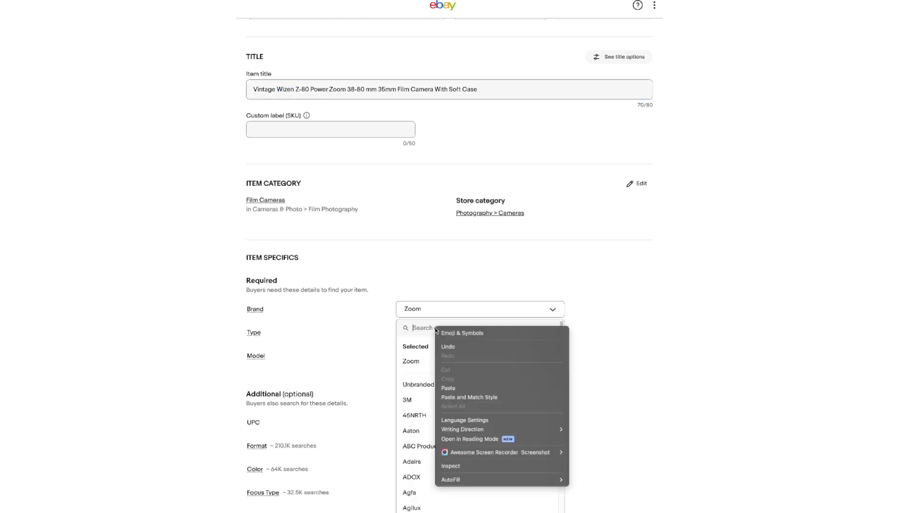
{"action": "left_click", "coordinate": [453, 388]}
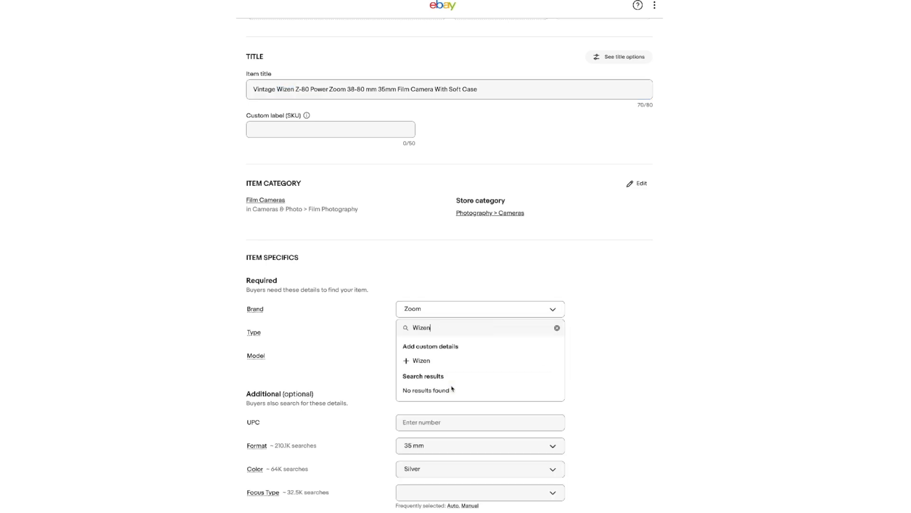
{"action": "left_click", "coordinate": [407, 361]}
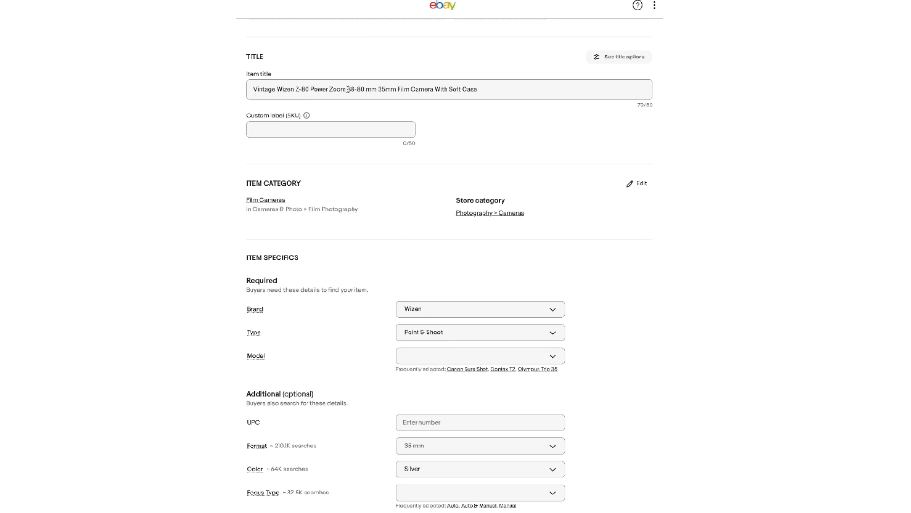
- Copy "Z-80 Power Zoom" from the item title and add it as a custom value for the Model
{"action": "left_click_drag", "start_coordinate": [347, 90], "coordinate": [296, 89]}
{"action": "right_click", "coordinate": [309, 90]}
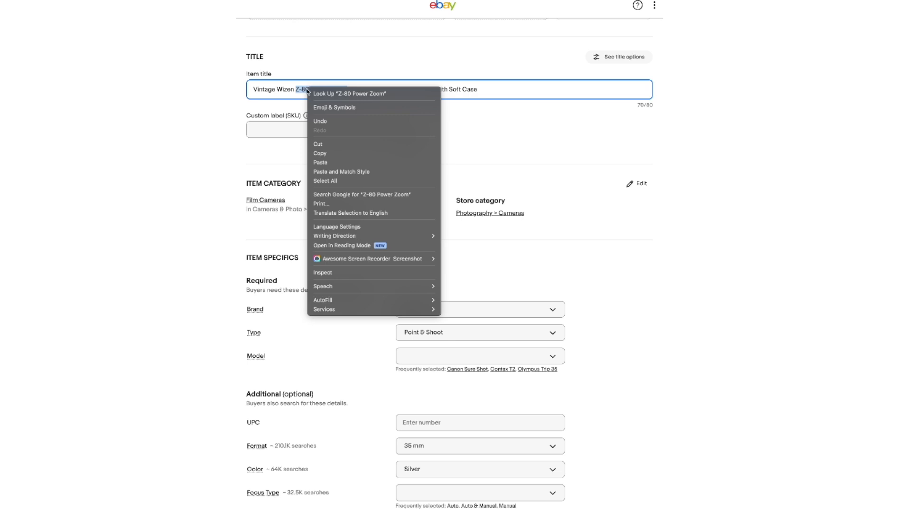
{"action": "left_click", "coordinate": [332, 153]}
{"action": "left_click", "coordinate": [473, 356]}
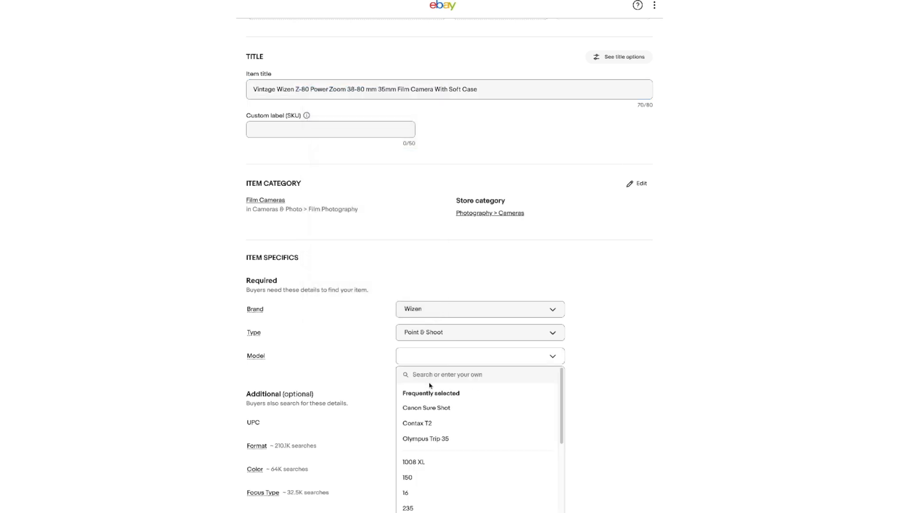
{"action": "right_click", "coordinate": [428, 379]}
{"action": "left_click", "coordinate": [453, 430]}
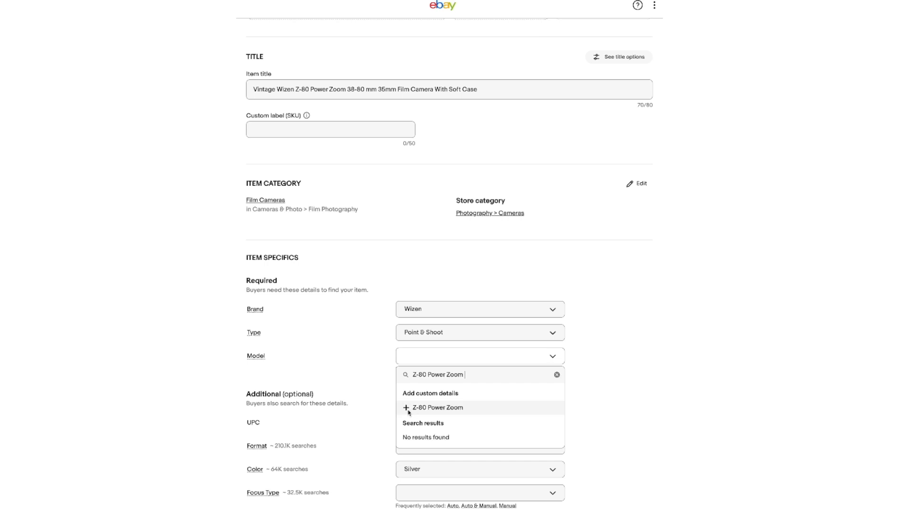
{"action": "left_click", "coordinate": [406, 410]}
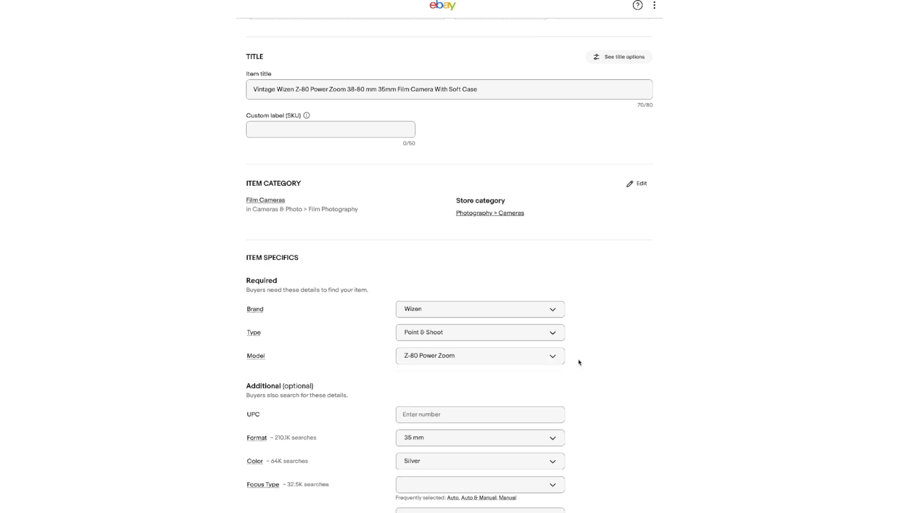
- Set the UPC to "does not apply" and the Series to Compact in the additional item specifics
{"action": "scroll", "coordinate": [578, 362], "scroll_direction": "down", "scroll_amount": 3}
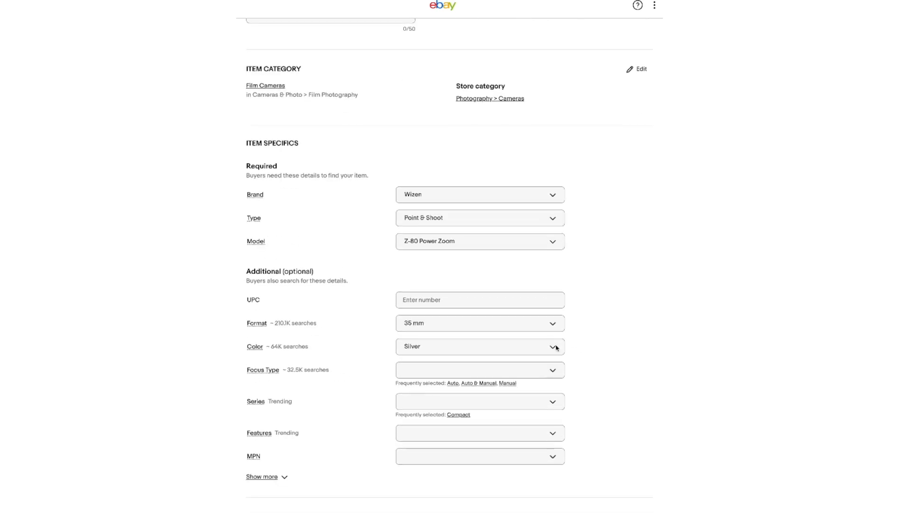
{"action": "left_click", "coordinate": [469, 301]}
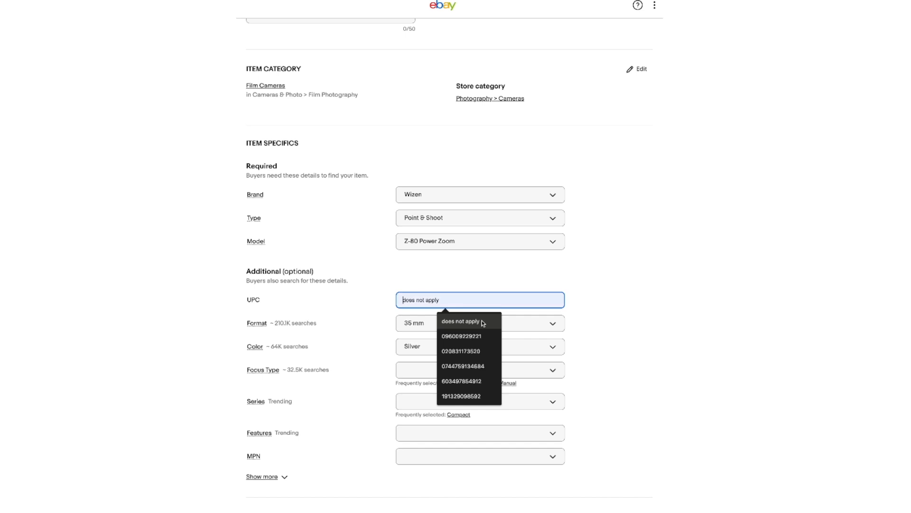
{"action": "left_click", "coordinate": [478, 321]}
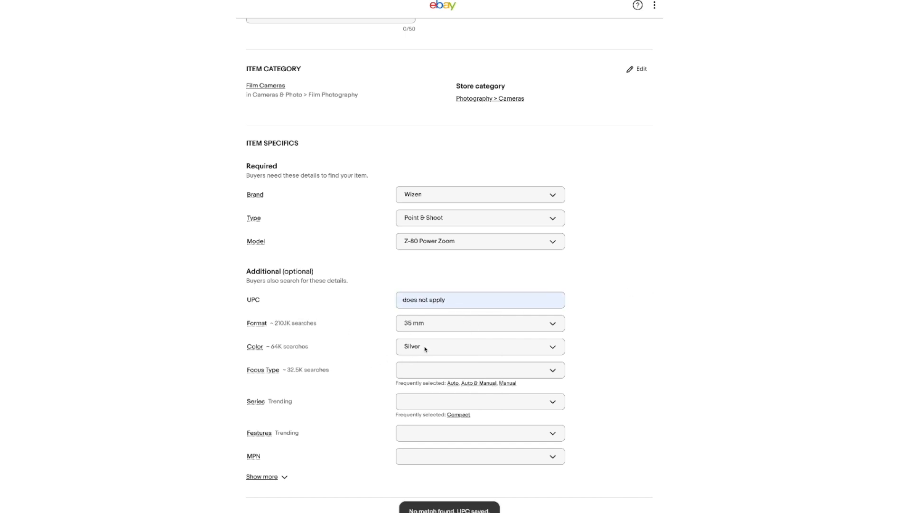
{"action": "scroll", "coordinate": [427, 351], "scroll_direction": "down", "scroll_amount": 2}
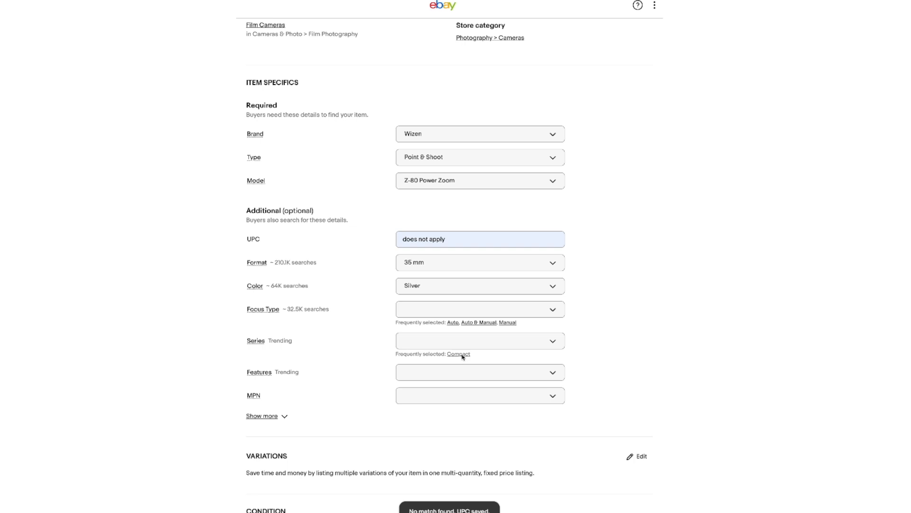
{"action": "left_click", "coordinate": [458, 354]}
- Enter "In good working Condition." as the condition description
{"action": "scroll", "coordinate": [468, 355], "scroll_direction": "down", "scroll_amount": 3}
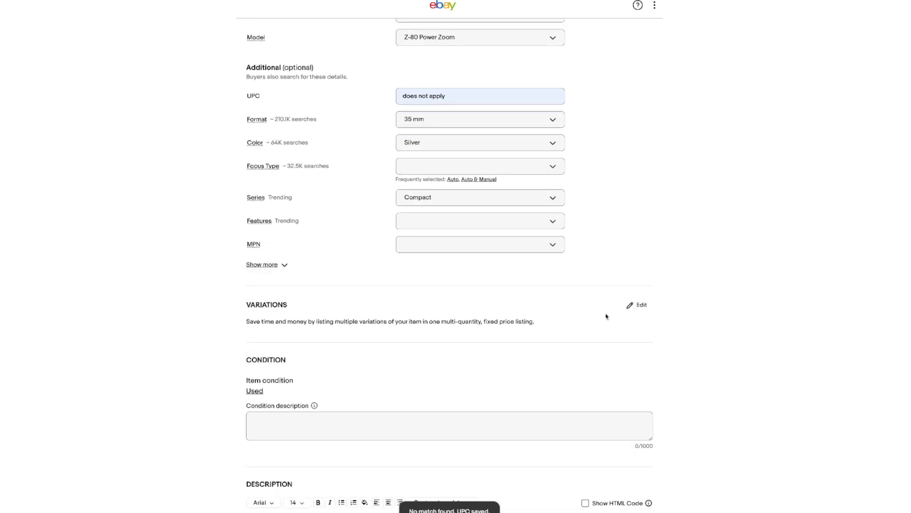
{"action": "scroll", "coordinate": [612, 309], "scroll_direction": "down", "scroll_amount": 1}
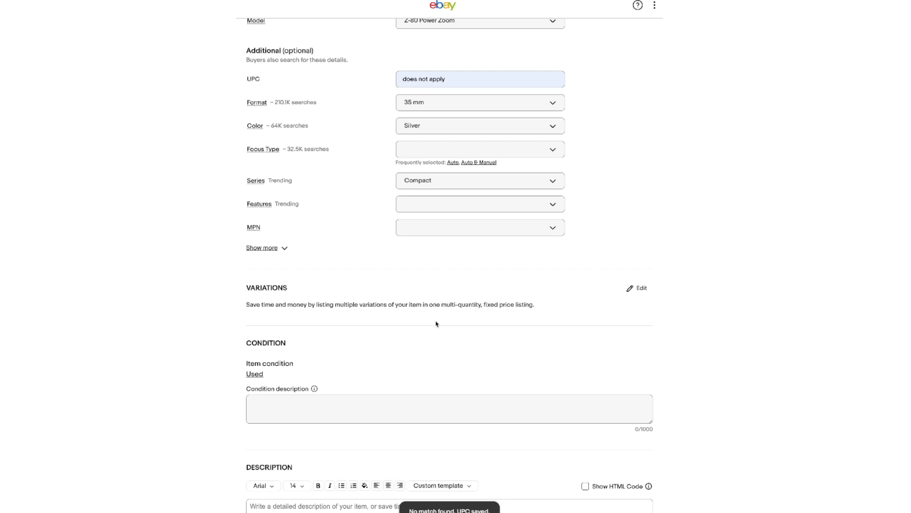
{"action": "scroll", "coordinate": [433, 323], "scroll_direction": "down", "scroll_amount": 2}
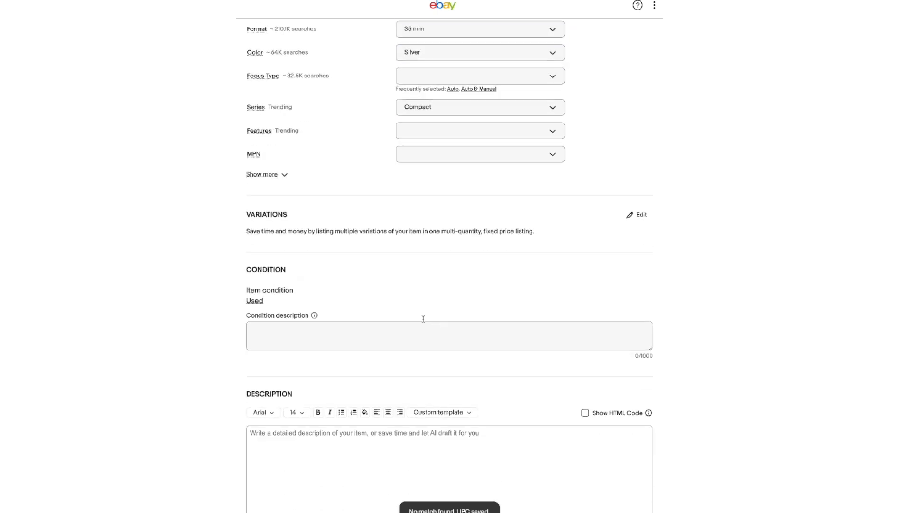
{"action": "left_click", "coordinate": [306, 335]}
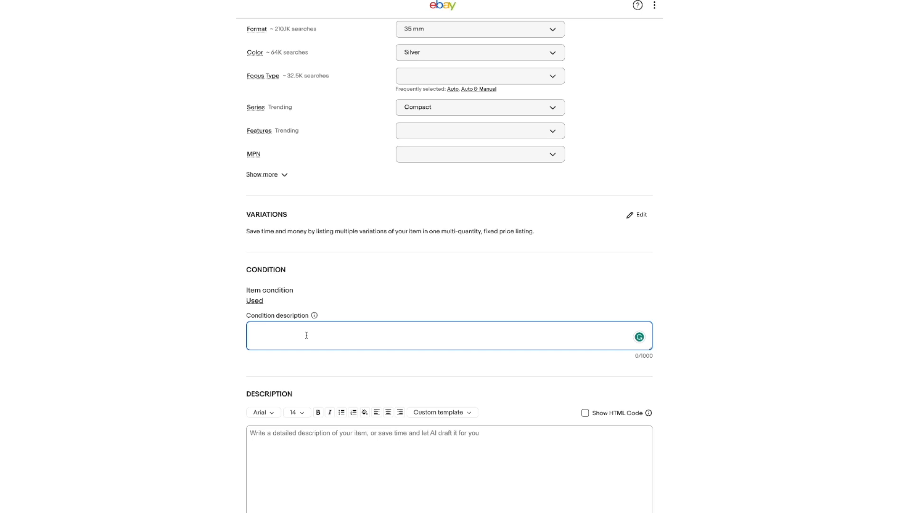
{"action": "type", "text": "In good working Condition. Sold"}
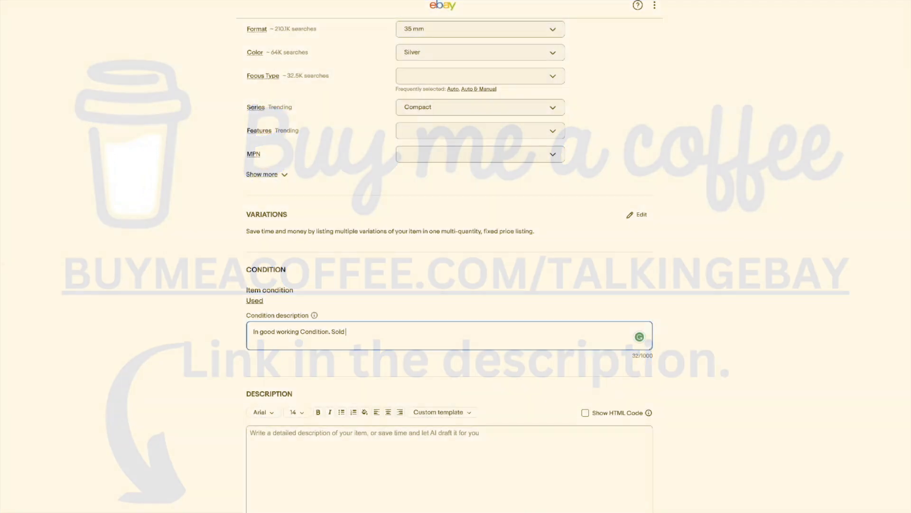
{"action": "type", "text": "as"}
{"action": "key", "text": "BackSpace"}
{"action": "key", "text": "BackSpace"}
{"action": "key", "text": "BackSpace"}
{"action": "key", "text": "BackSpace"}
{"action": "key", "text": "BackSpace"}
{"action": "key", "text": "BackSpace"}
{"action": "key", "text": "BackSpace"}
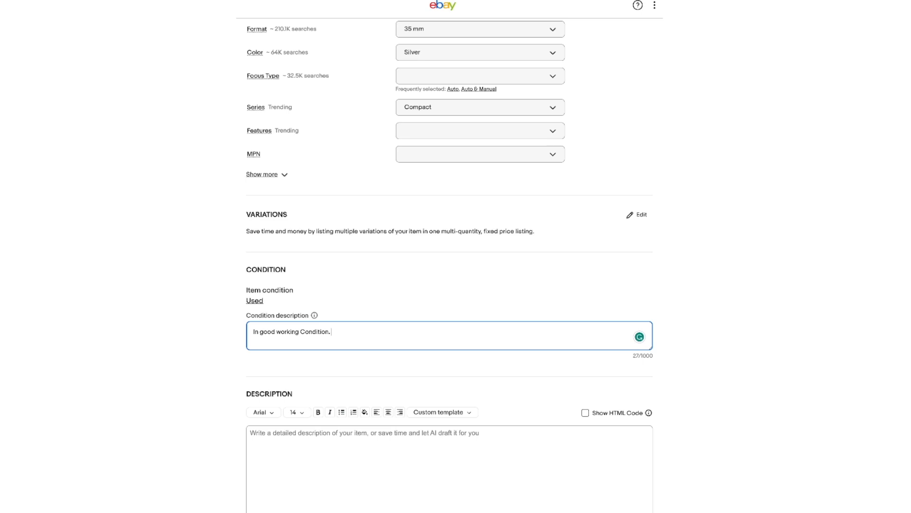
- Append "photos are part of the description." to the condition description
{"action": "type", "text": "Has"}
{"action": "key", "text": "BackSpace"}
{"action": "key", "text": "BackSpace"}
{"action": "key", "text": "BackSpace"}
{"action": "type", "text": "photos are part of the description."}
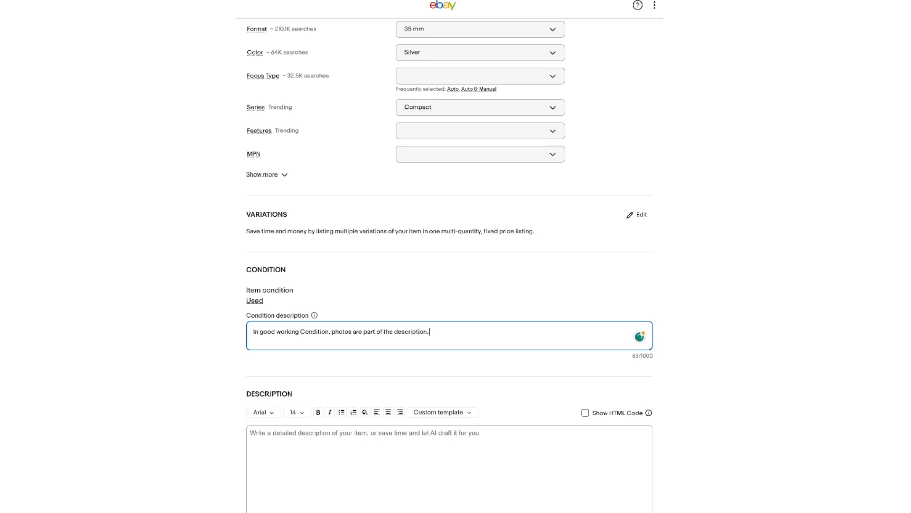
- Generate an AI description for the item and delete all of the generated text
{"action": "scroll", "coordinate": [313, 340], "scroll_direction": "down", "scroll_amount": 5}
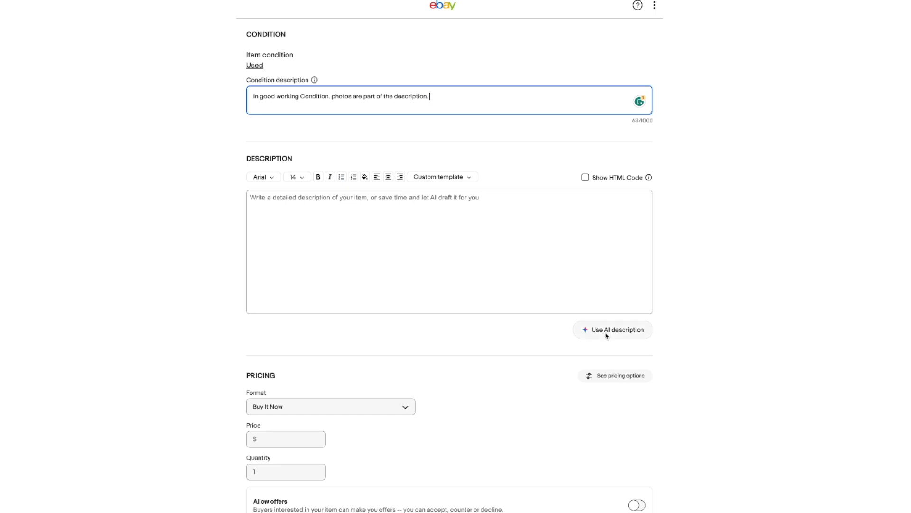
{"action": "left_click", "coordinate": [582, 331]}
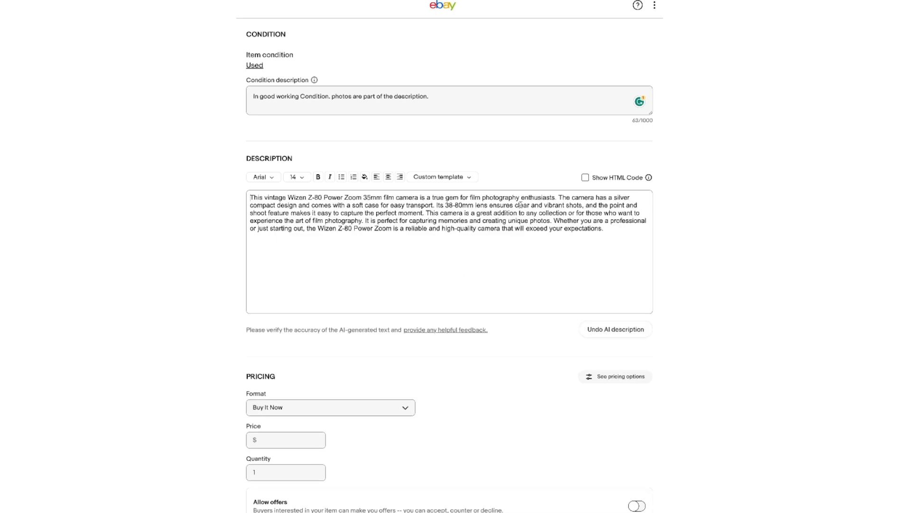
{"action": "left_click_drag", "start_coordinate": [612, 235], "coordinate": [240, 198]}
{"action": "key", "text": "BackSpace"}
- Copy the full item title and paste it into the empty item description
{"action": "scroll", "coordinate": [299, 212], "scroll_direction": "up", "scroll_amount": 15}
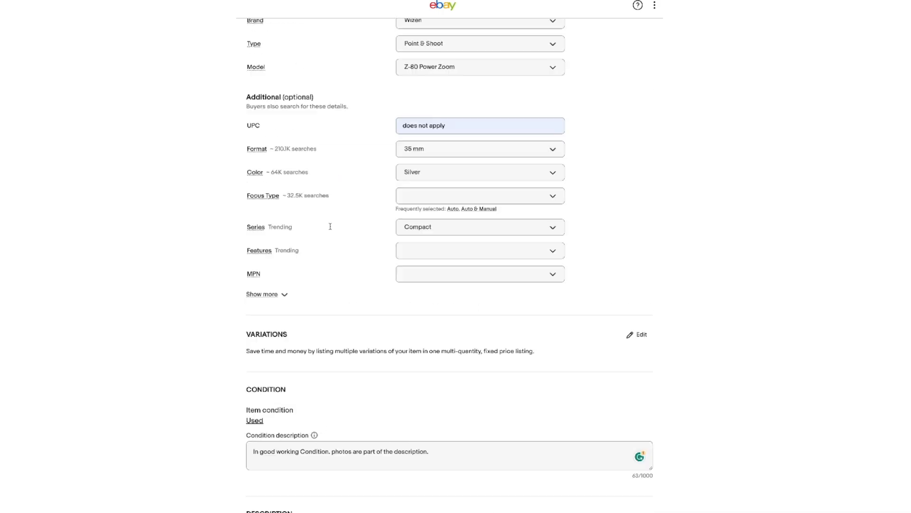
{"action": "triple_click", "coordinate": [374, 214]}
{"action": "right_click", "coordinate": [374, 211]}
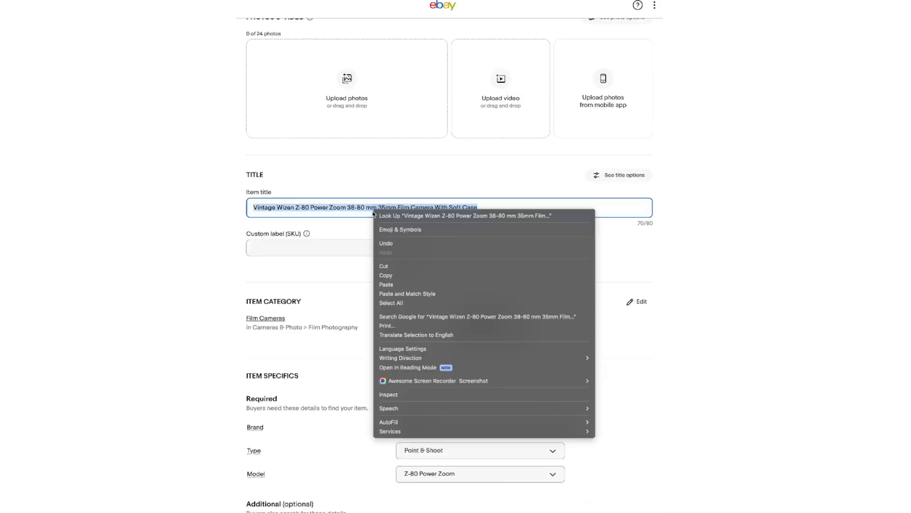
{"action": "left_click", "coordinate": [407, 277]}
{"action": "scroll", "coordinate": [688, 291], "scroll_direction": "down", "scroll_amount": 15}
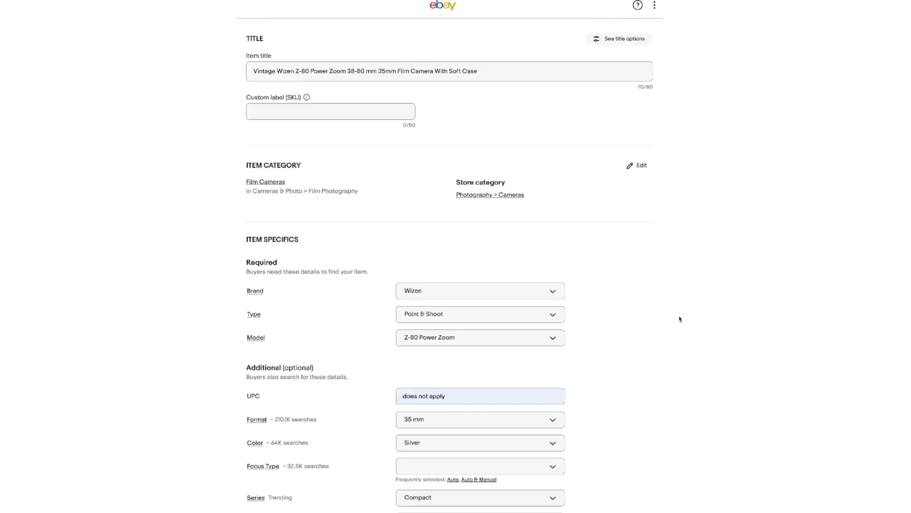
{"action": "right_click", "coordinate": [317, 198]}
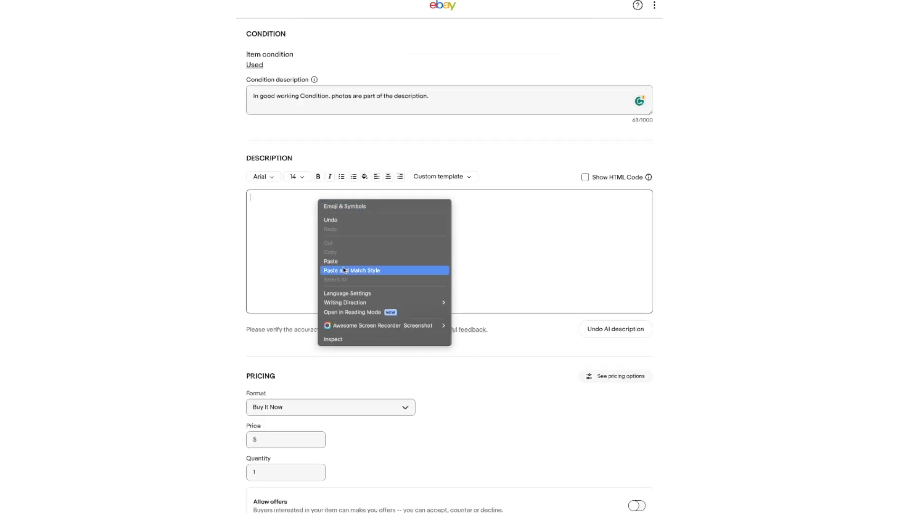
{"action": "left_click", "coordinate": [341, 262]}
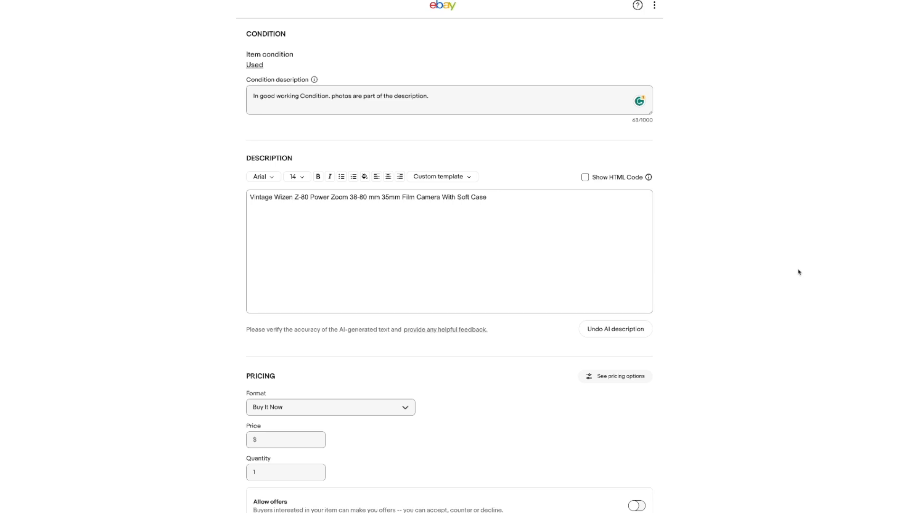
- Open the Wizen Z-80 photo folder from the desktop, and enlarge and place its window beside the listing's photo section
{"action": "scroll", "coordinate": [799, 272], "scroll_direction": "up", "scroll_amount": 14}
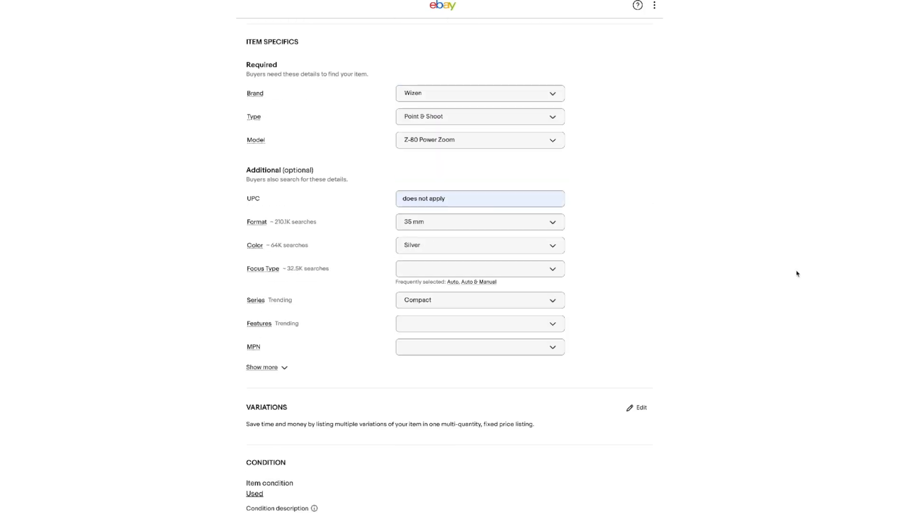
{"action": "scroll", "coordinate": [798, 274], "scroll_direction": "up", "scroll_amount": 3}
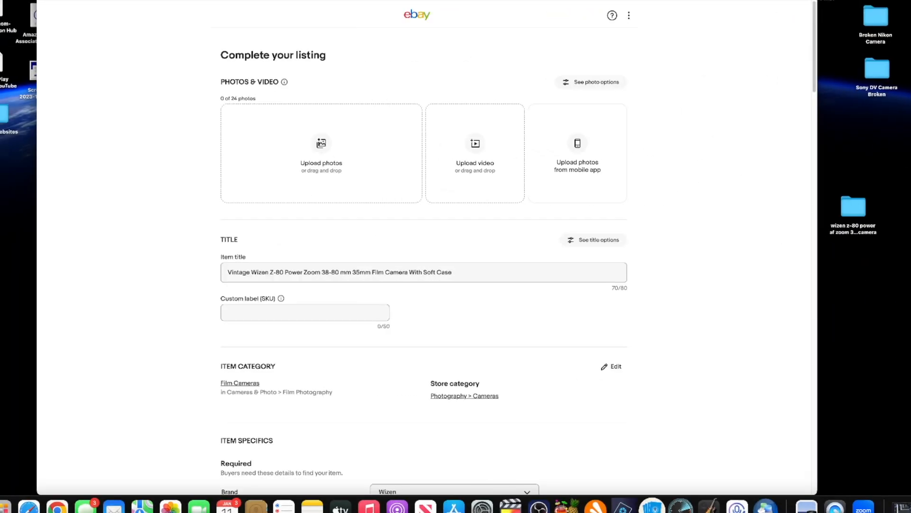
{"action": "double_click", "coordinate": [854, 206]}
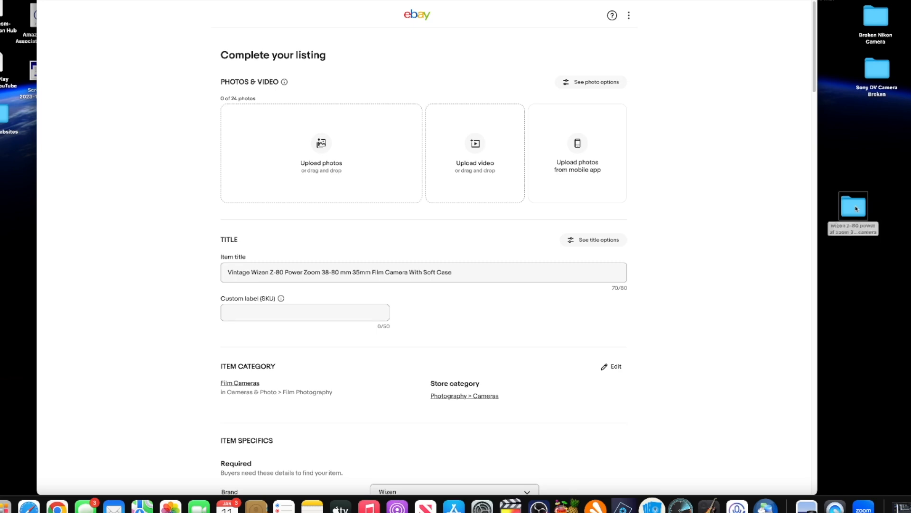
{"action": "left_click_drag", "start_coordinate": [473, 46], "coordinate": [690, 87]}
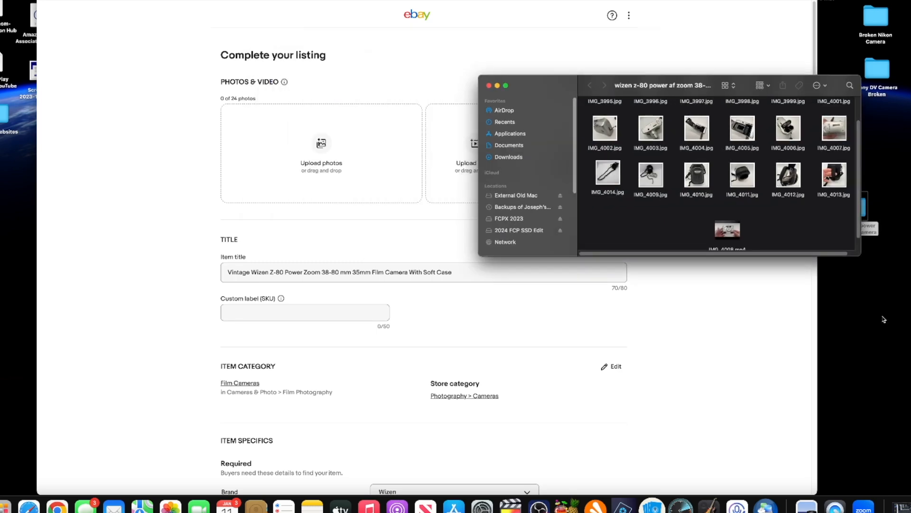
{"action": "left_click_drag", "start_coordinate": [860, 256], "coordinate": [907, 439]}
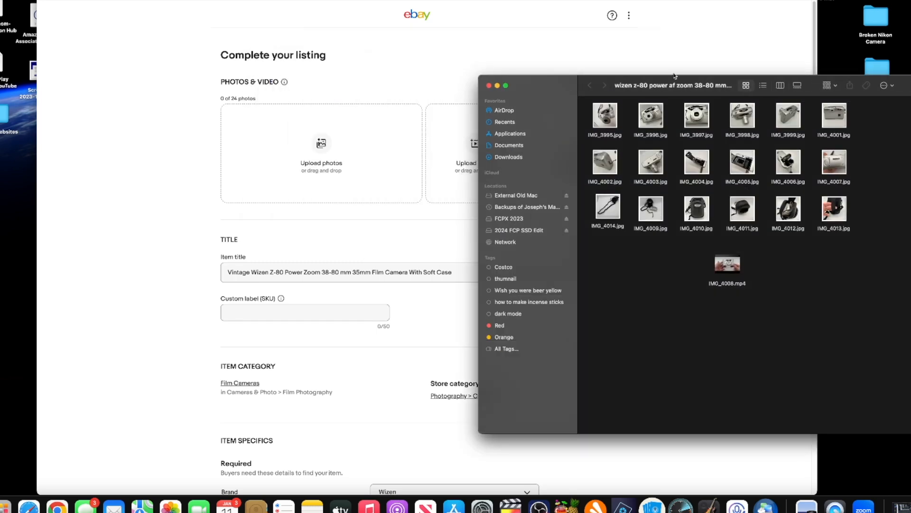
{"action": "left_click_drag", "start_coordinate": [674, 81], "coordinate": [779, 183]}
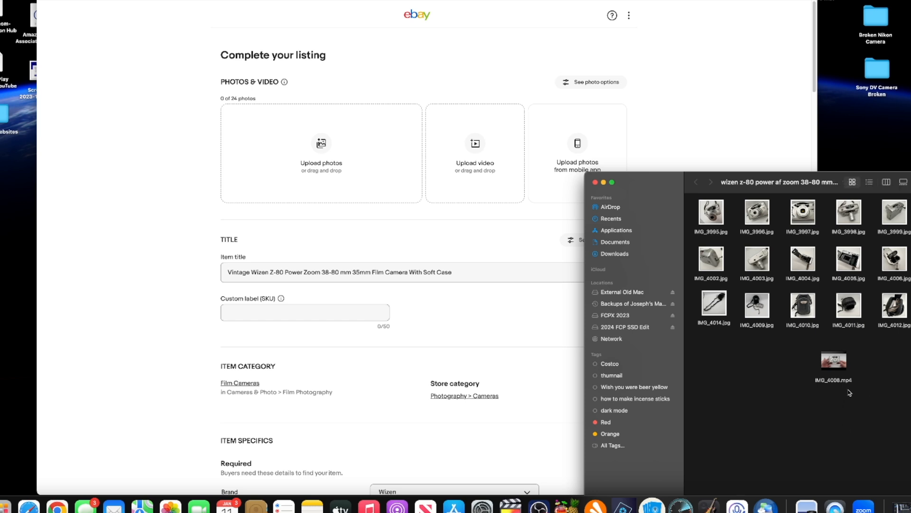
- Play the video IMG_4008.mp4 and skim through it to check the camera demonstration, and close it
{"action": "double_click", "coordinate": [847, 367]}
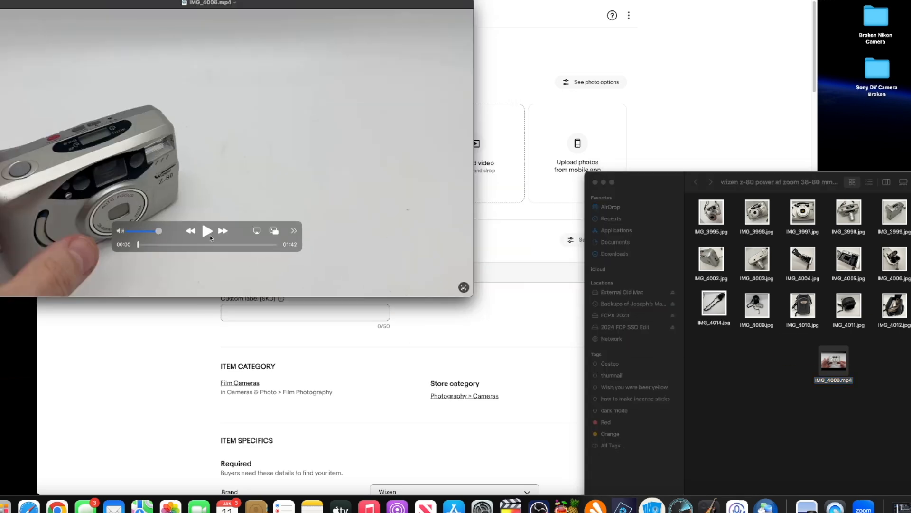
{"action": "left_click", "coordinate": [209, 235]}
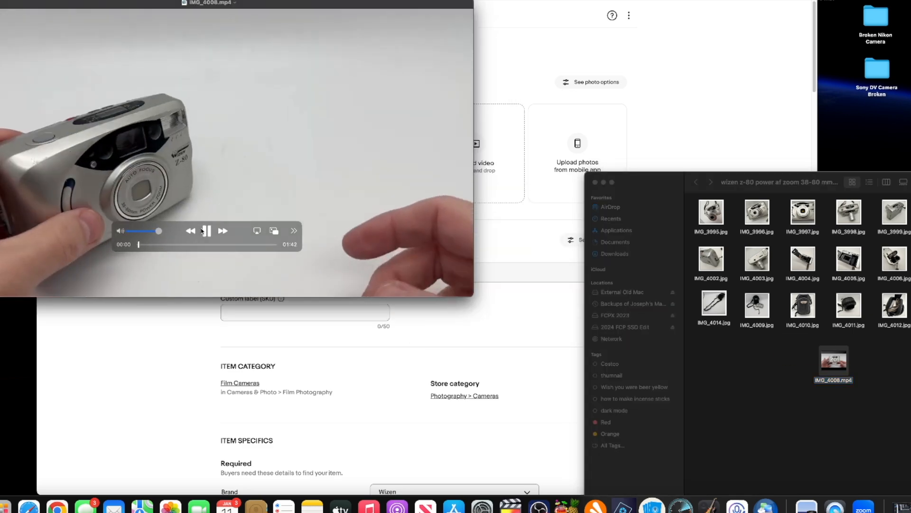
{"action": "left_click", "coordinate": [167, 244]}
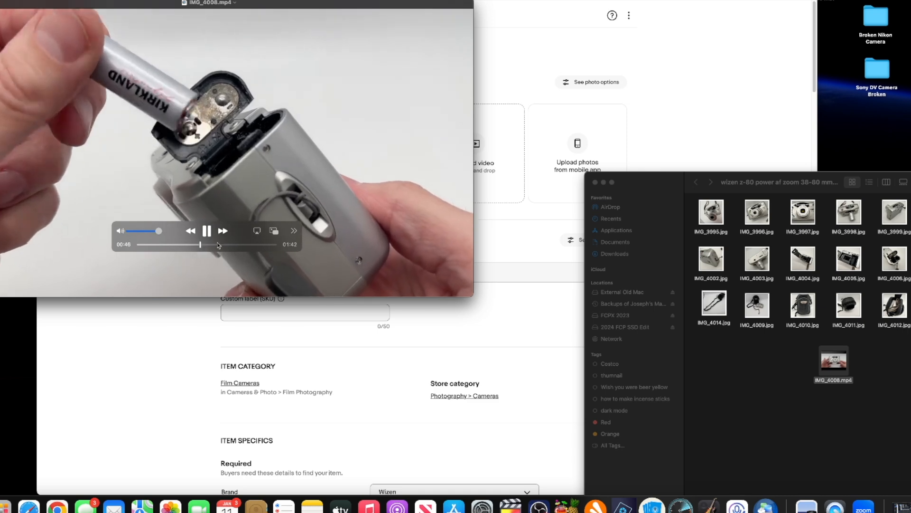
{"action": "left_click", "coordinate": [221, 245]}
{"action": "left_click", "coordinate": [236, 245]}
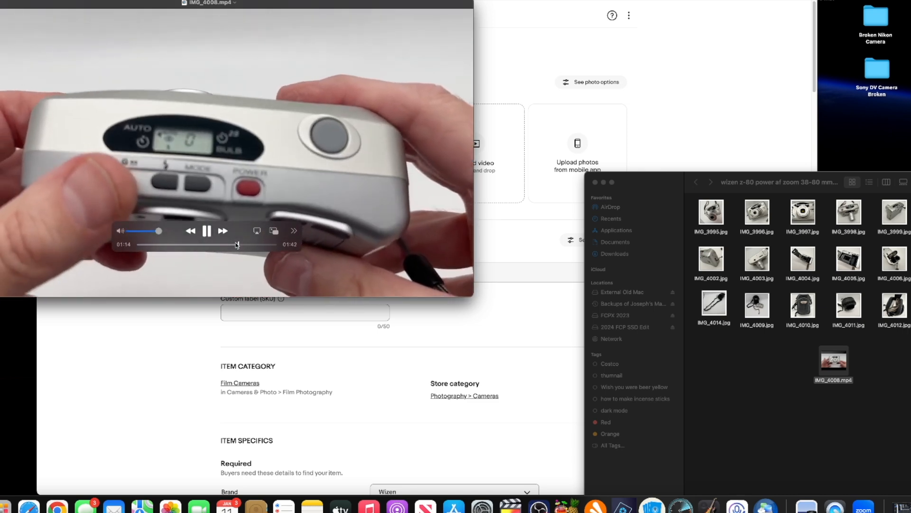
{"action": "left_click", "coordinate": [263, 245]}
{"action": "key", "text": "space"}
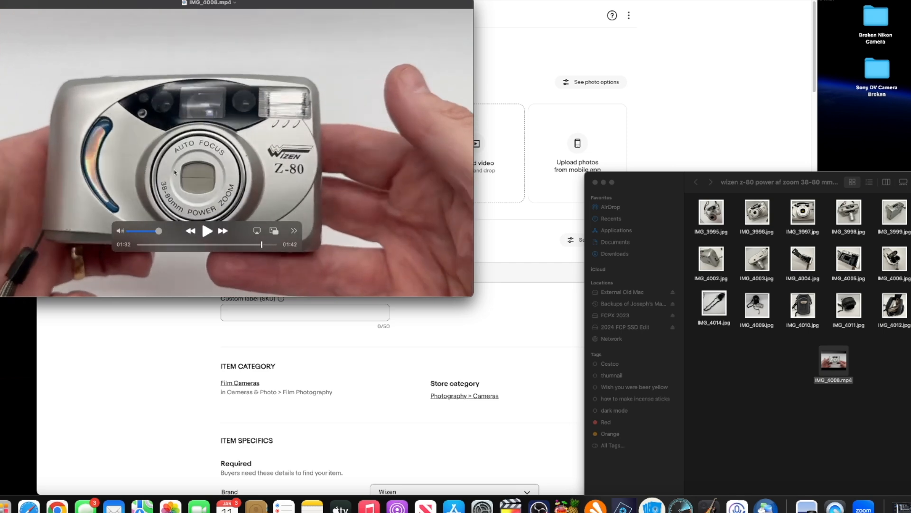
{"action": "key", "text": "space"}
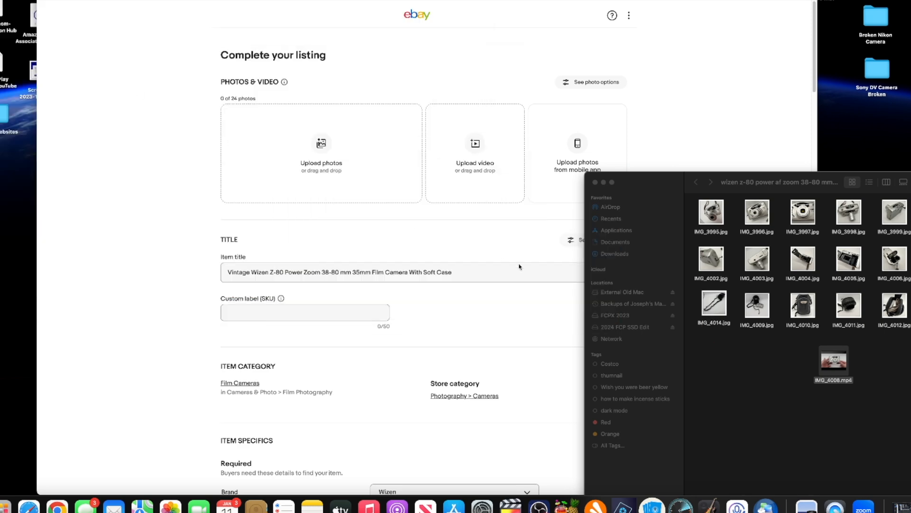
- Upload the video IMG_4008.mp4 and all 18 camera photos from the folder to the listing
{"action": "left_click_drag", "start_coordinate": [839, 371], "coordinate": [459, 168]}
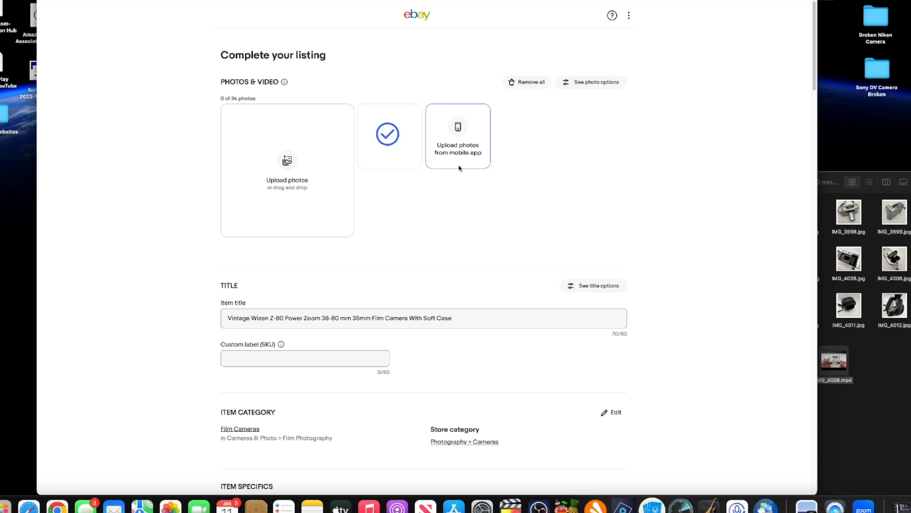
{"action": "left_click", "coordinate": [877, 176]}
{"action": "left_click_drag", "start_coordinate": [836, 361], "coordinate": [828, 425]}
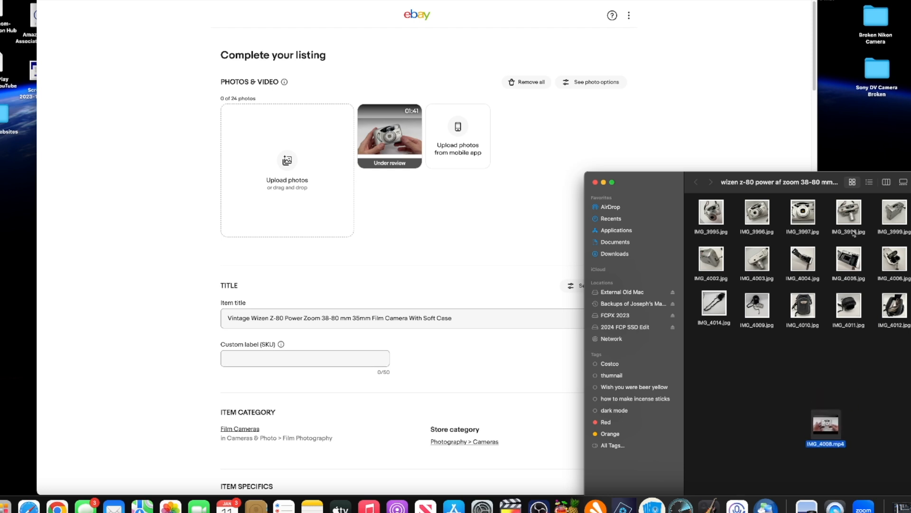
{"action": "left_click_drag", "start_coordinate": [909, 350], "coordinate": [480, 160]}
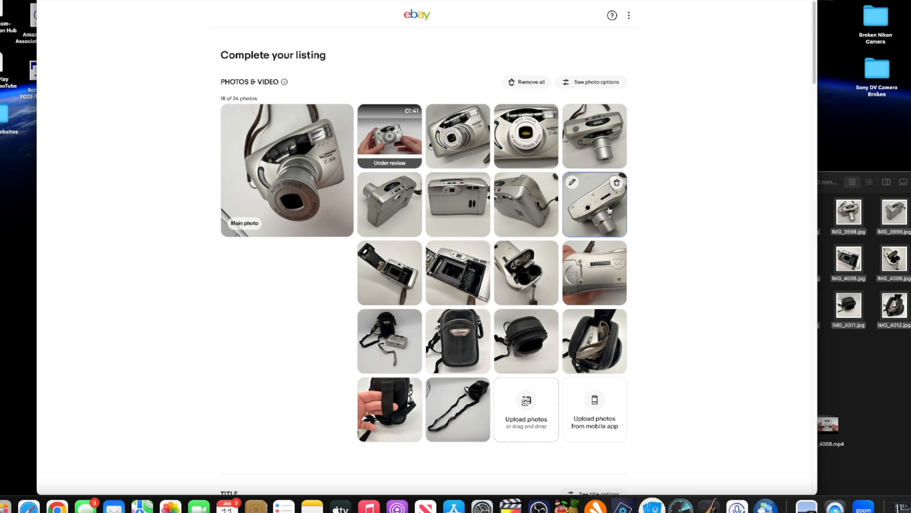
- Make the photo showing the camera together with its soft case and wrist strap the listing's main photo
{"action": "left_click", "coordinate": [315, 192]}
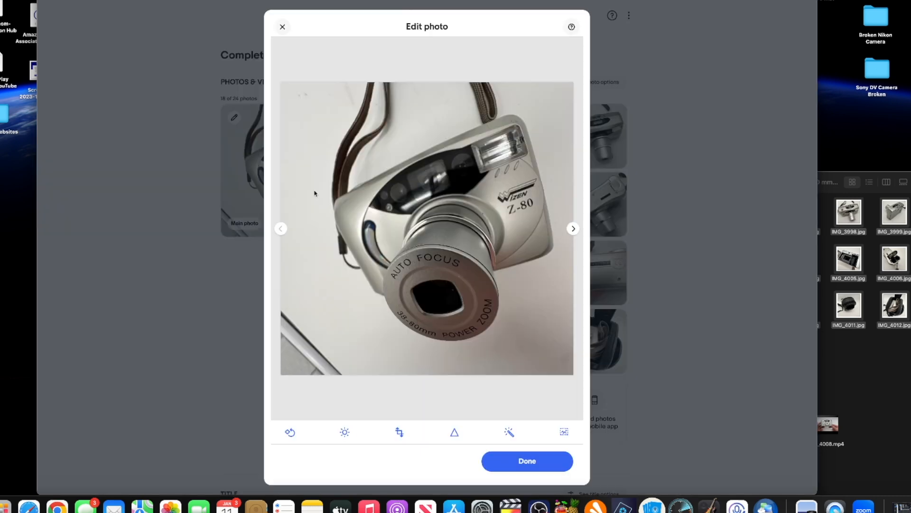
{"action": "left_click", "coordinate": [284, 27]}
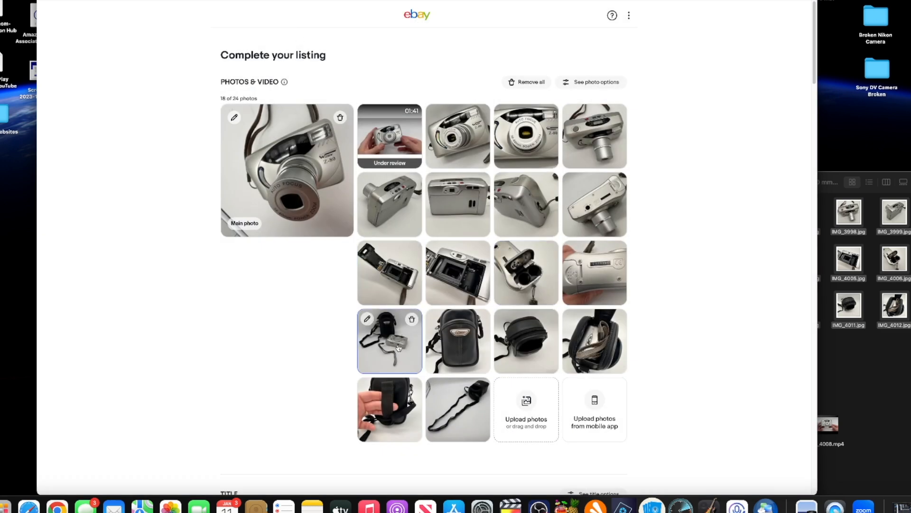
{"action": "left_click_drag", "start_coordinate": [389, 331], "coordinate": [306, 190]}
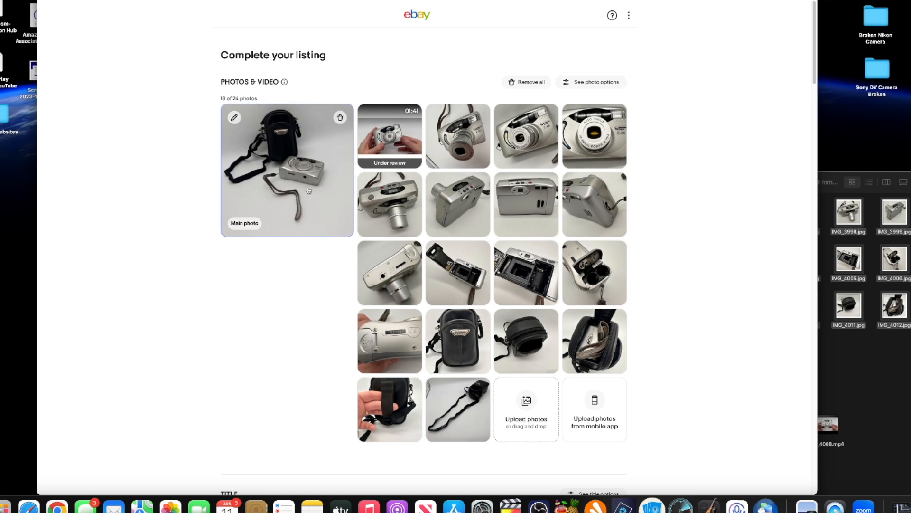
- Set the main photo's brightness to 30 and contrast to 4, and save the edit
{"action": "left_click", "coordinate": [306, 190]}
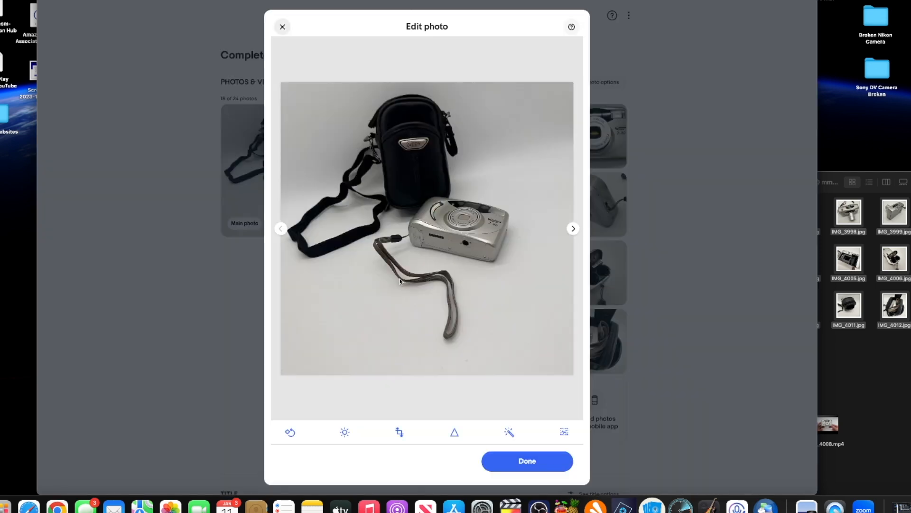
{"action": "left_click", "coordinate": [344, 436]}
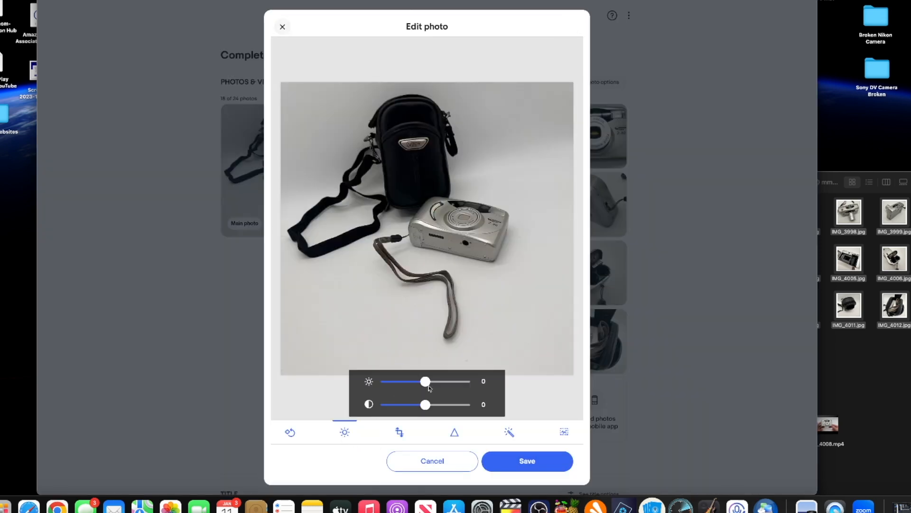
{"action": "mouse_move", "coordinate": [426, 383]}
{"action": "left_mouse_down"}
{"action": "mouse_move", "coordinate": [440, 382]}
{"action": "mouse_move", "coordinate": [428, 407]}
{"action": "mouse_move", "coordinate": [403, 406]}
{"action": "mouse_move", "coordinate": [431, 406]}
{"action": "mouse_move", "coordinate": [441, 381]}
{"action": "left_mouse_up"}
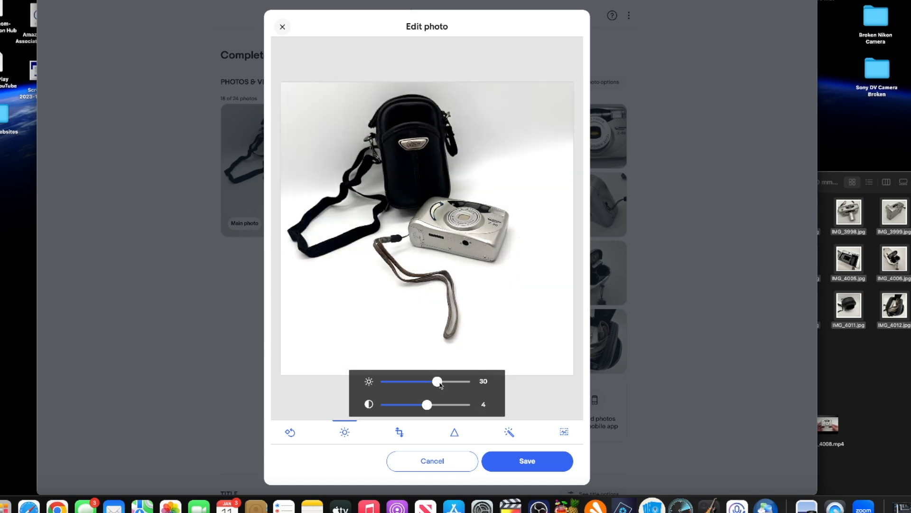
{"action": "left_click", "coordinate": [522, 460]}
{"action": "left_click", "coordinate": [520, 463]}
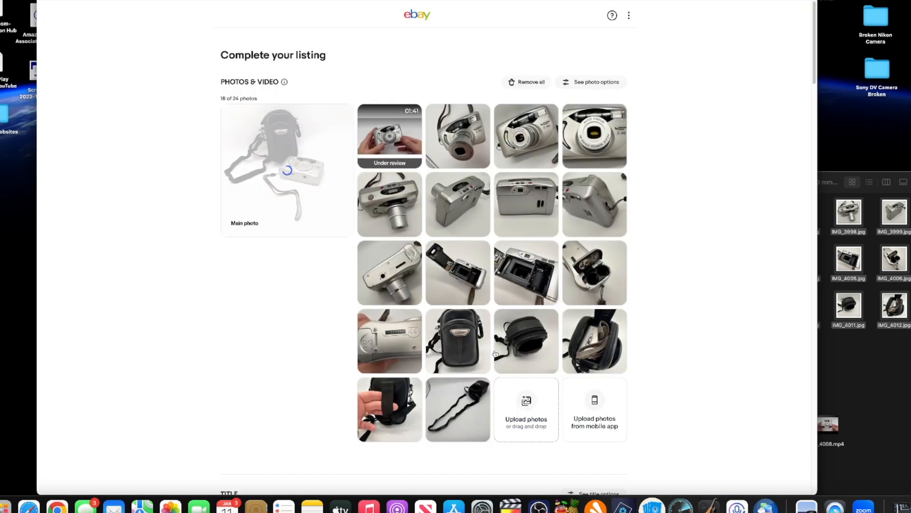
- Make the angled front close-up of the camera the main photo, adjust its brightness and contrast, and save the edit
{"action": "left_click_drag", "start_coordinate": [535, 150], "coordinate": [300, 173]}
{"action": "left_click", "coordinate": [307, 173]}
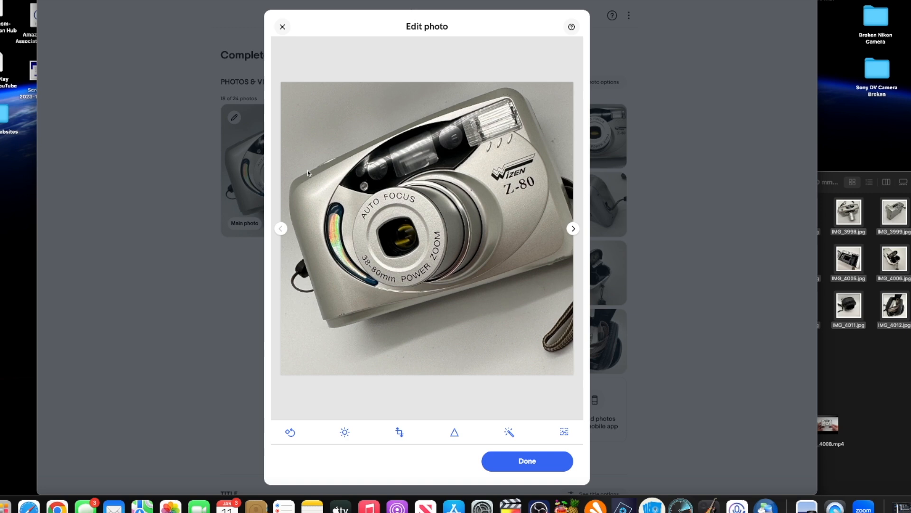
{"action": "left_click", "coordinate": [344, 432]}
{"action": "left_click", "coordinate": [430, 383]}
{"action": "left_click_drag", "start_coordinate": [429, 382], "coordinate": [429, 409]}
{"action": "left_click", "coordinate": [520, 461]}
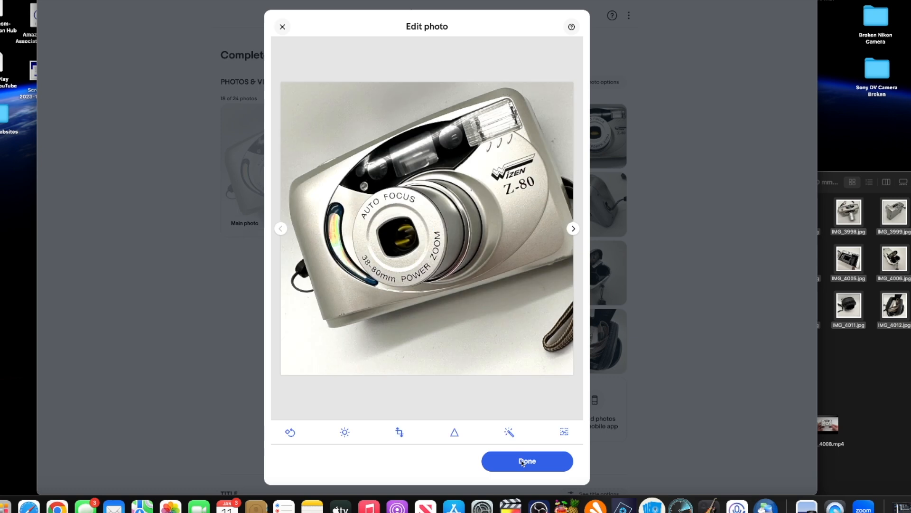
{"action": "left_click", "coordinate": [523, 461]}
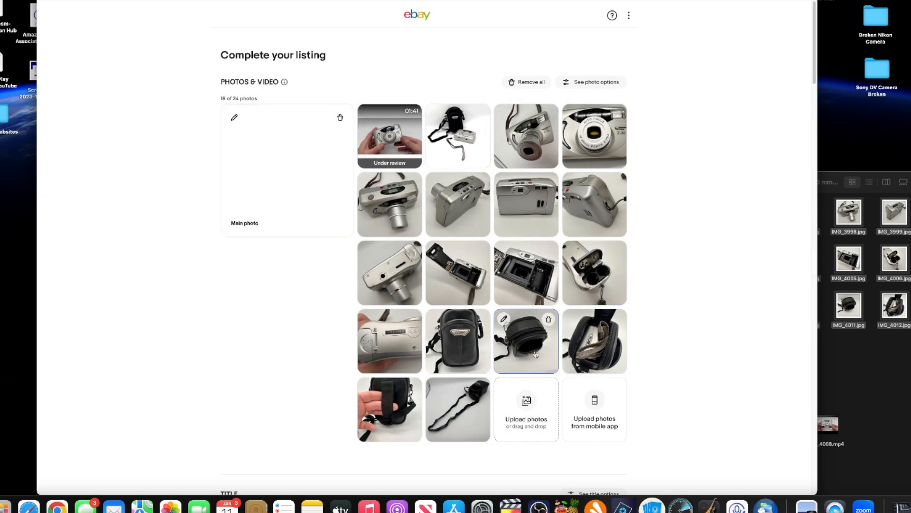
- Review the listing's photos, title, custom label field, category, item specifics, condition and description
{"action": "scroll", "coordinate": [639, 280], "scroll_direction": "down", "scroll_amount": 5}
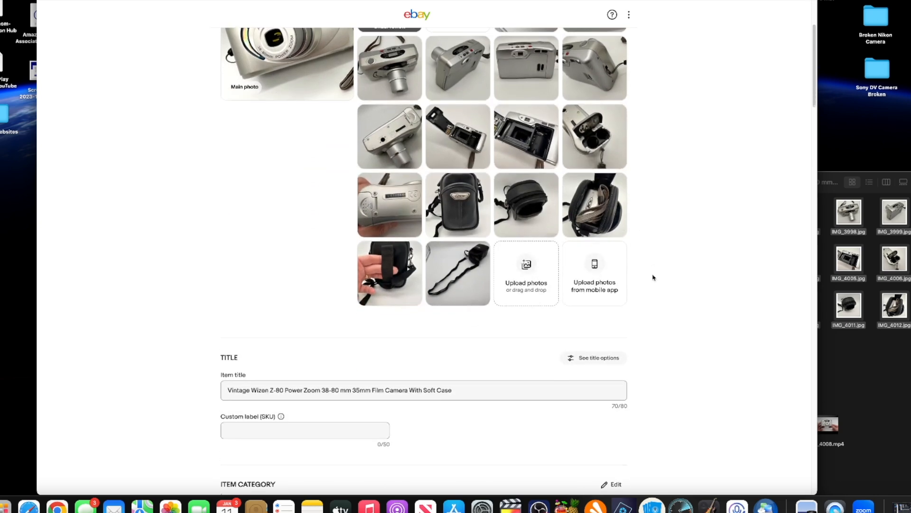
{"action": "scroll", "coordinate": [653, 278], "scroll_direction": "down", "scroll_amount": 5}
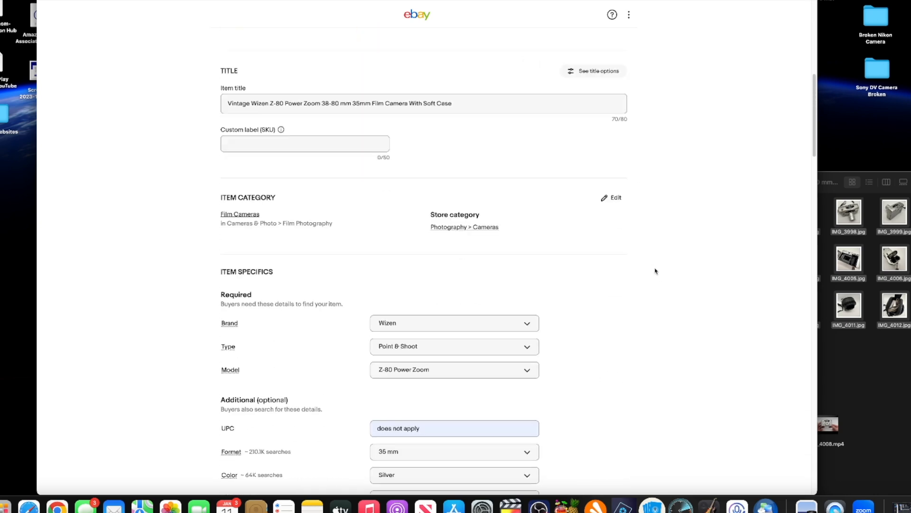
{"action": "scroll", "coordinate": [654, 272], "scroll_direction": "up", "scroll_amount": 9}
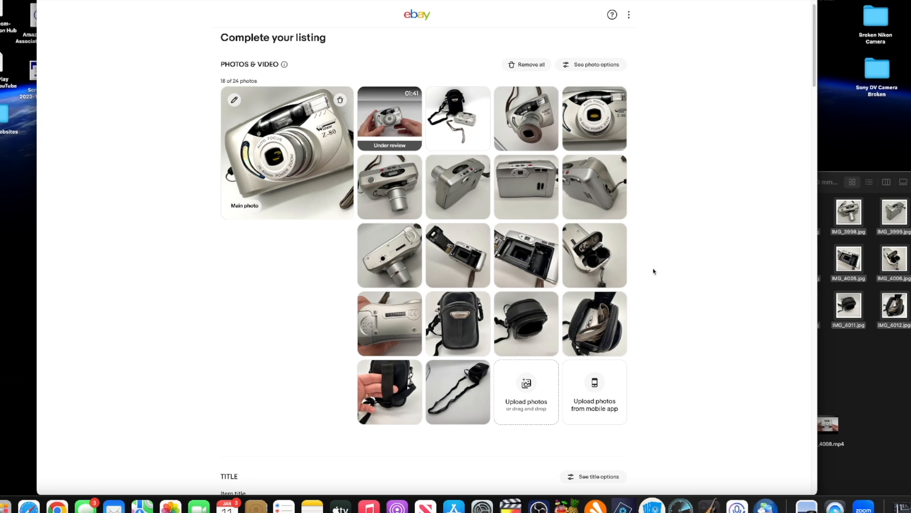
{"action": "scroll", "coordinate": [667, 281], "scroll_direction": "down", "scroll_amount": 7}
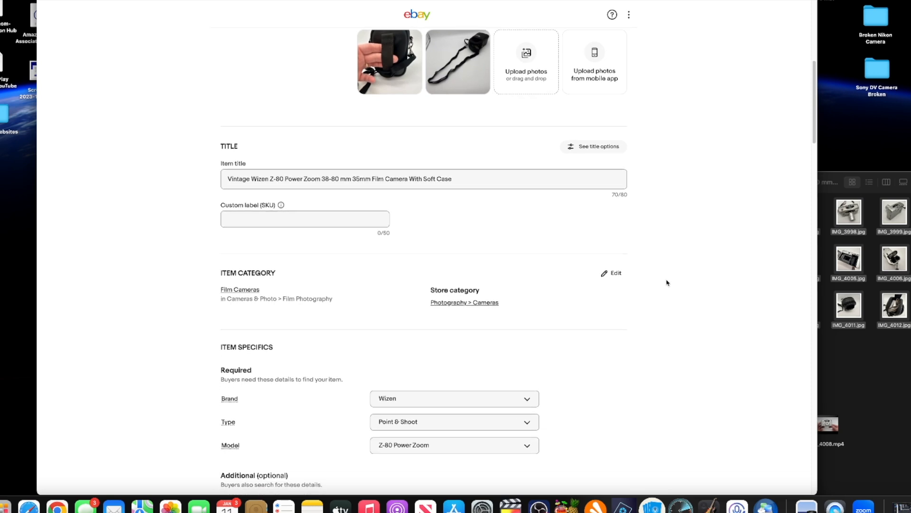
{"action": "left_click", "coordinate": [261, 221]}
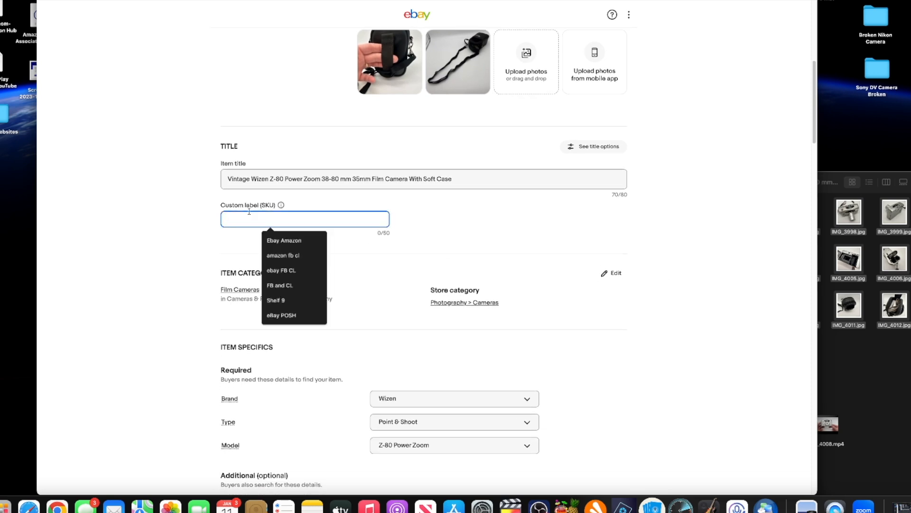
{"action": "left_click", "coordinate": [207, 233]}
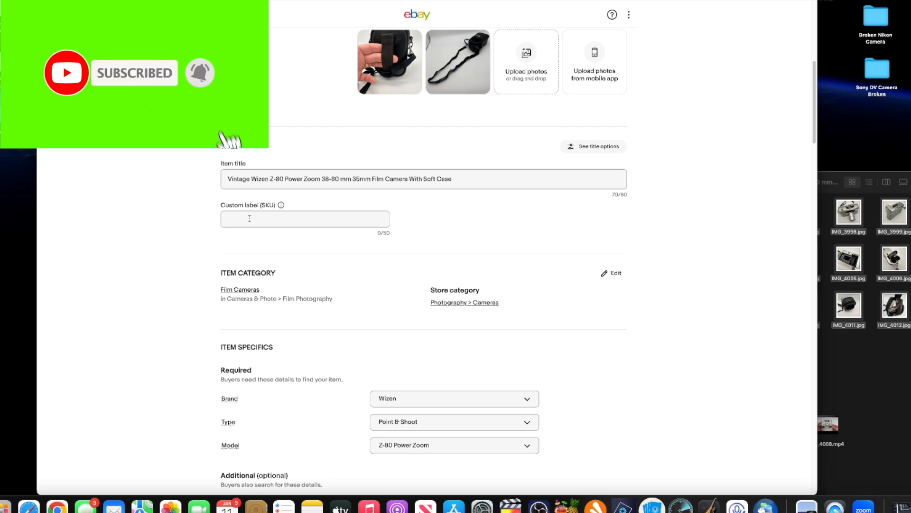
{"action": "scroll", "coordinate": [250, 218], "scroll_direction": "down", "scroll_amount": 10}
{"action": "scroll", "coordinate": [249, 218], "scroll_direction": "down", "scroll_amount": 1}
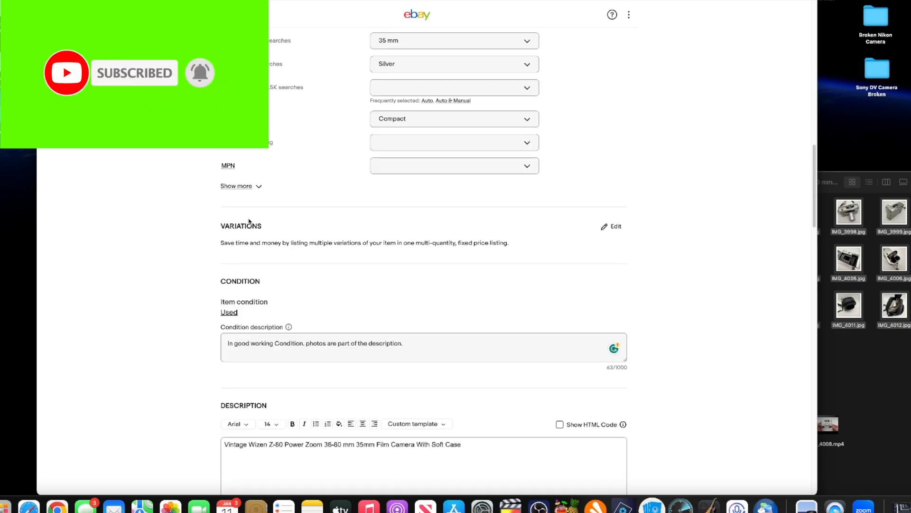
{"action": "scroll", "coordinate": [250, 223], "scroll_direction": "down", "scroll_amount": 10}
{"action": "scroll", "coordinate": [251, 223], "scroll_direction": "up", "scroll_amount": 12}
{"action": "scroll", "coordinate": [249, 251], "scroll_direction": "up", "scroll_amount": 15}
{"action": "scroll", "coordinate": [249, 251], "scroll_direction": "down", "scroll_amount": 8}
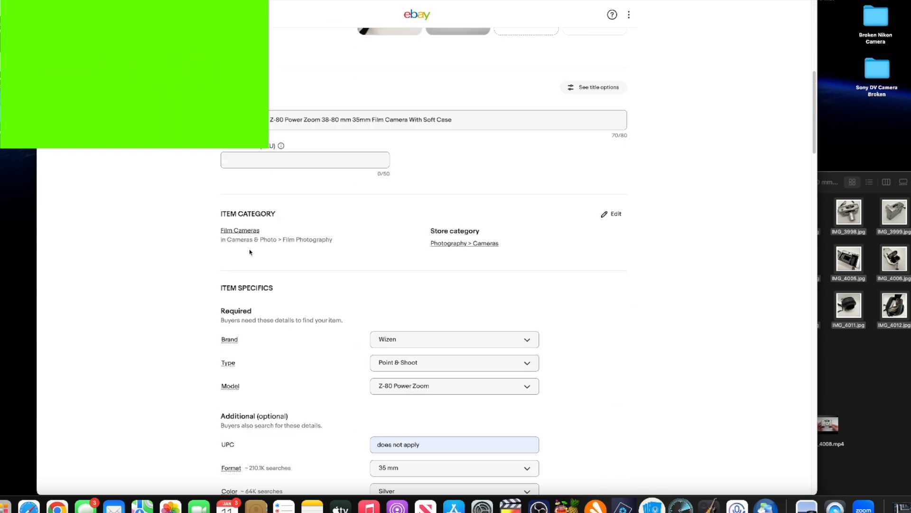
- Enter "Shelf 2" as the custom label (SKU) and clear the field again
{"action": "left_click", "coordinate": [257, 162]}
{"action": "type", "text": "Shelf 2"}
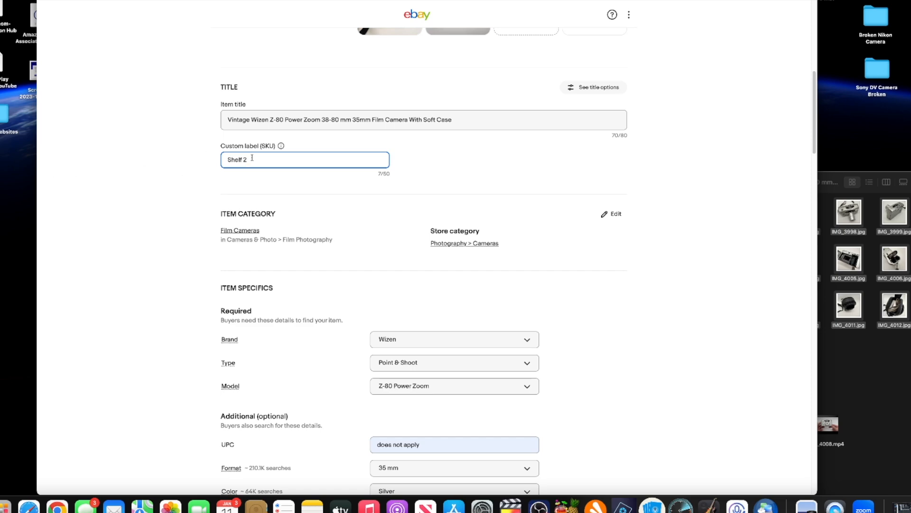
{"action": "key", "text": "super+a"}
{"action": "key", "text": "BackSpace"}
{"action": "scroll", "coordinate": [287, 199], "scroll_direction": "down", "scroll_amount": 8}
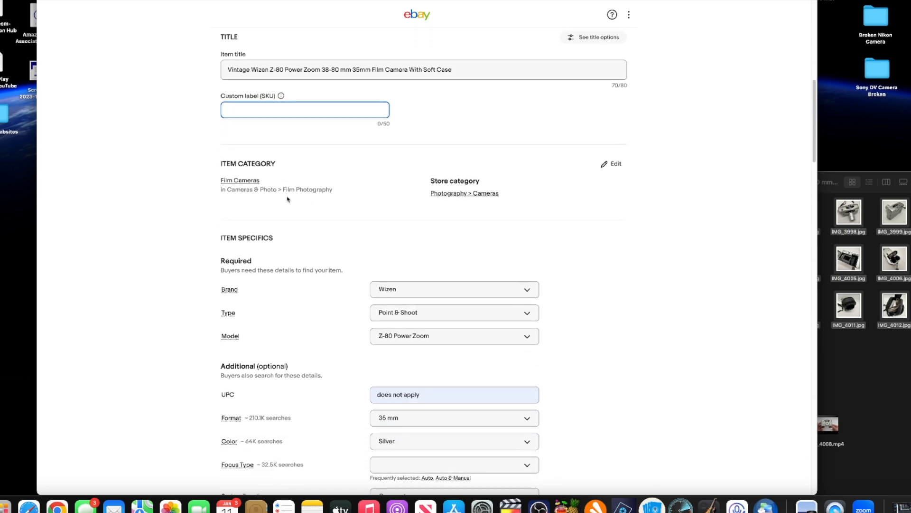
- Set the listing's Buy It Now price to $39.99
{"action": "scroll", "coordinate": [287, 199], "scroll_direction": "down", "scroll_amount": 5}
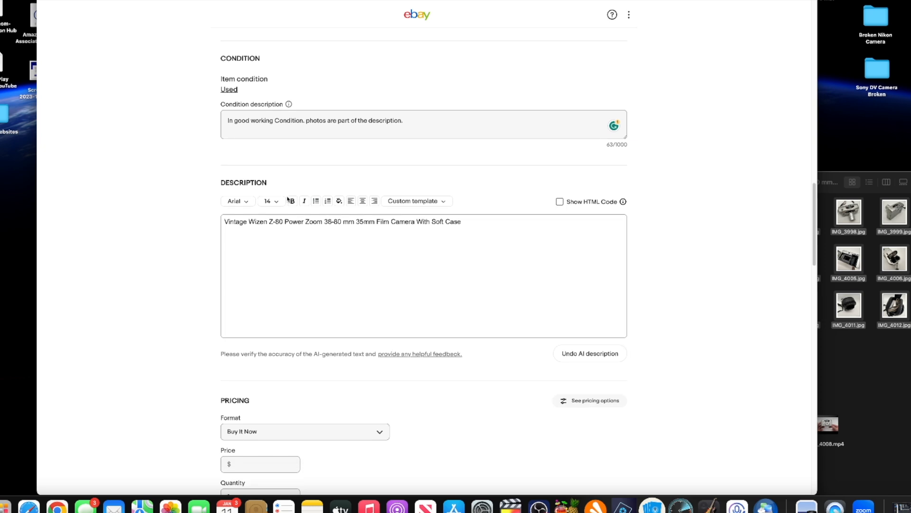
{"action": "scroll", "coordinate": [287, 199], "scroll_direction": "down", "scroll_amount": 1}
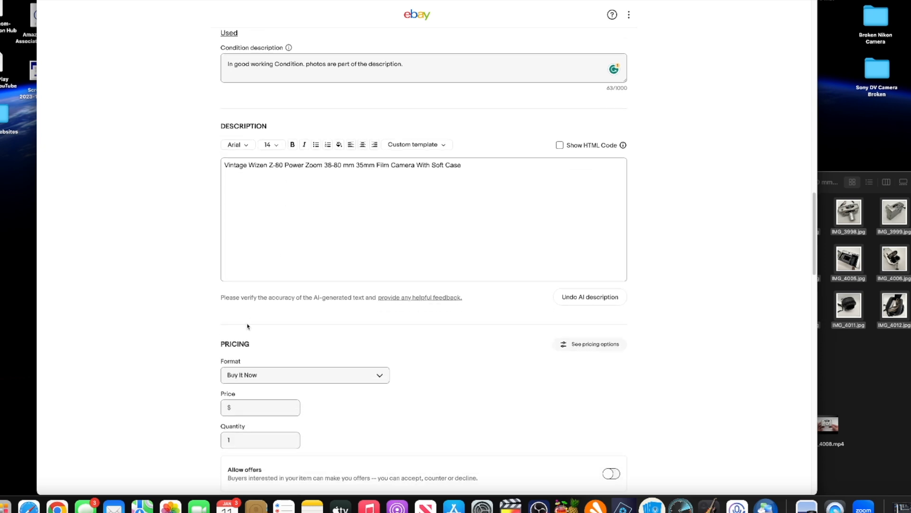
{"action": "scroll", "coordinate": [248, 327], "scroll_direction": "down", "scroll_amount": 3}
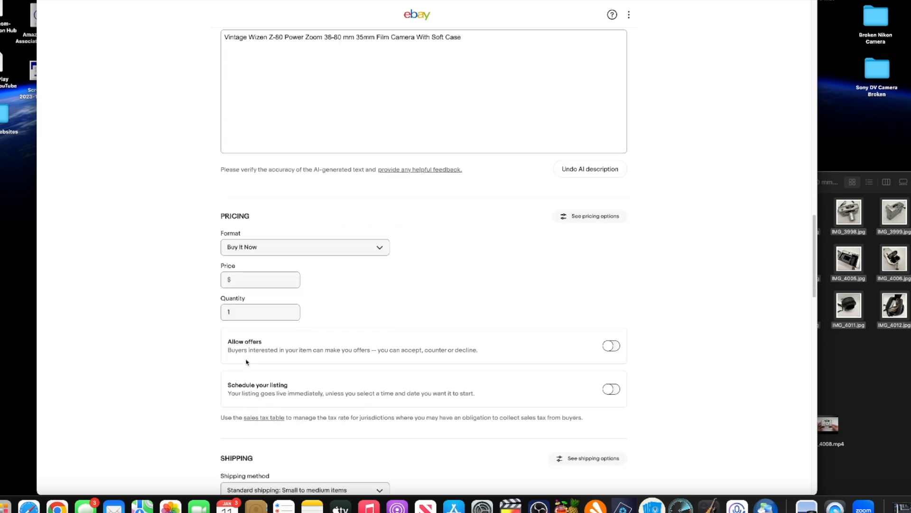
{"action": "left_click", "coordinate": [263, 282]}
{"action": "type", "text": "39.99"}
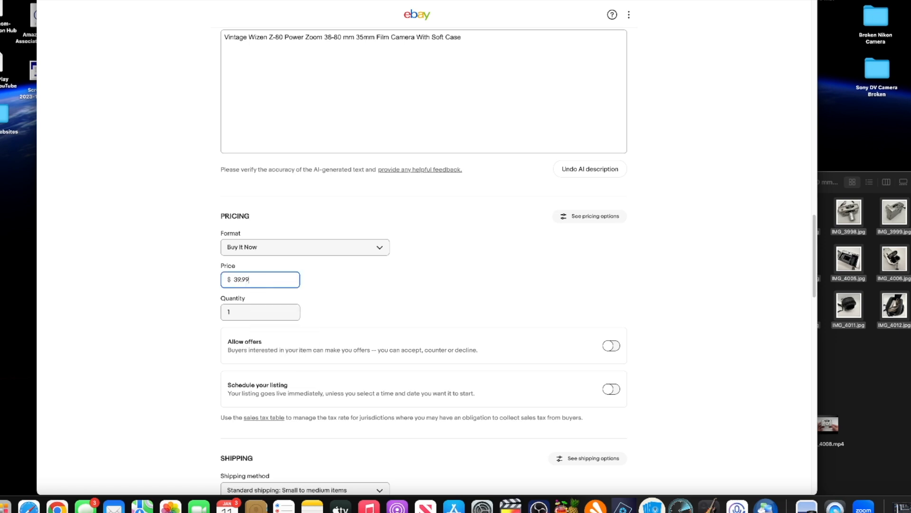
{"action": "left_click", "coordinate": [360, 291]}
- Set the package weight to 1 lb and the package dimensions to 5 x 6 x 7 in
{"action": "scroll", "coordinate": [361, 291], "scroll_direction": "down", "scroll_amount": 2}
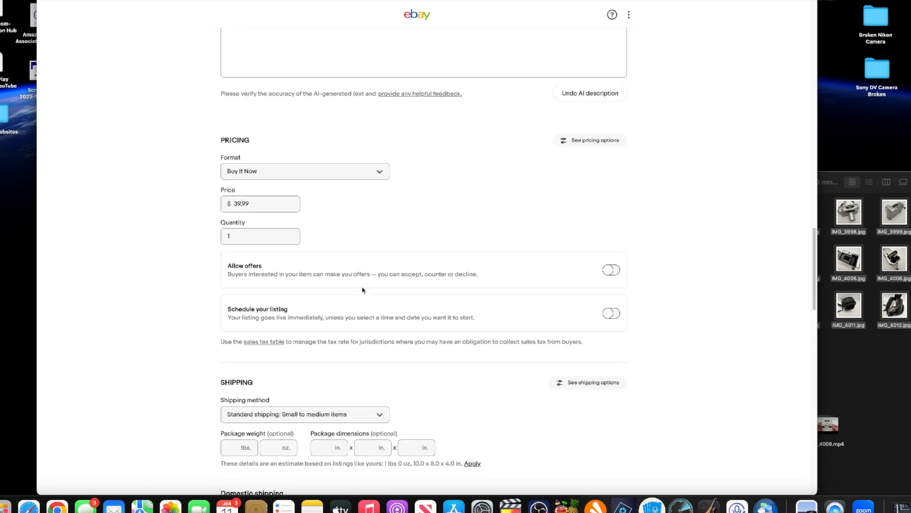
{"action": "scroll", "coordinate": [363, 290], "scroll_direction": "down", "scroll_amount": 3}
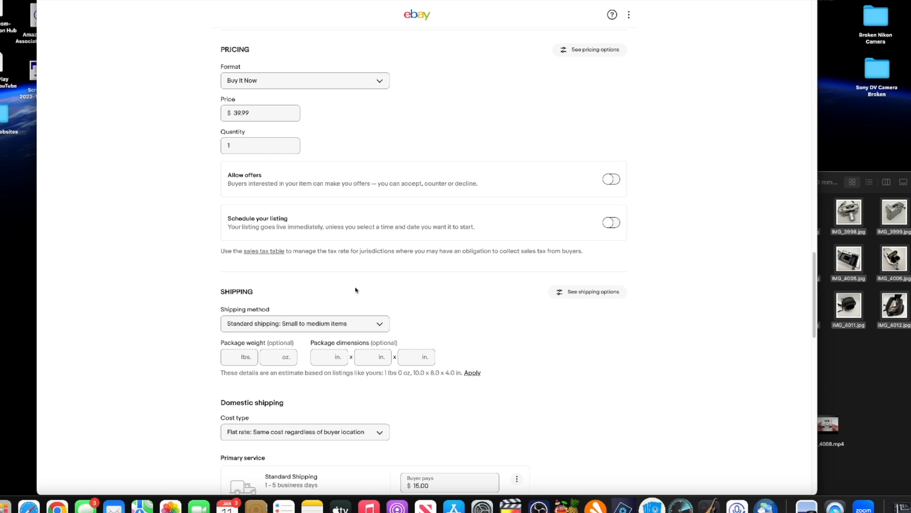
{"action": "left_click", "coordinate": [228, 357]}
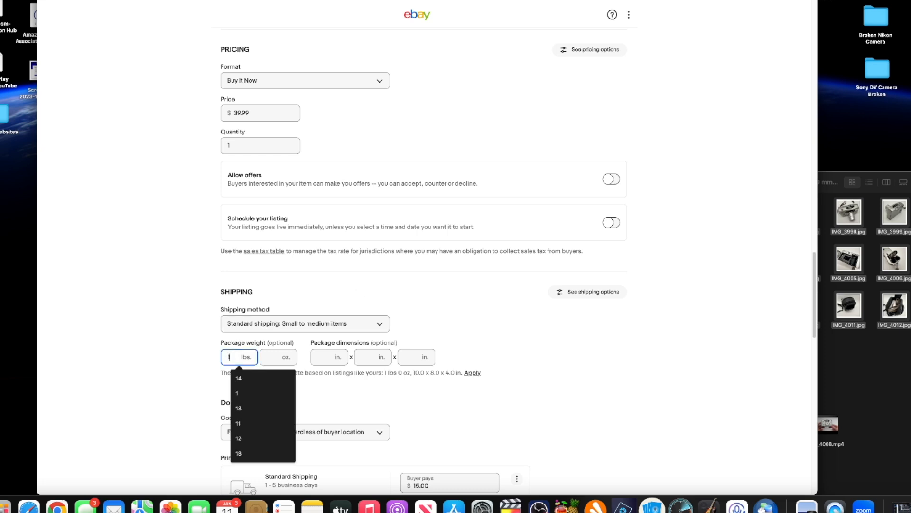
{"action": "type", "text": "1"}
{"action": "left_click", "coordinate": [336, 360]}
{"action": "left_click", "coordinate": [327, 360]}
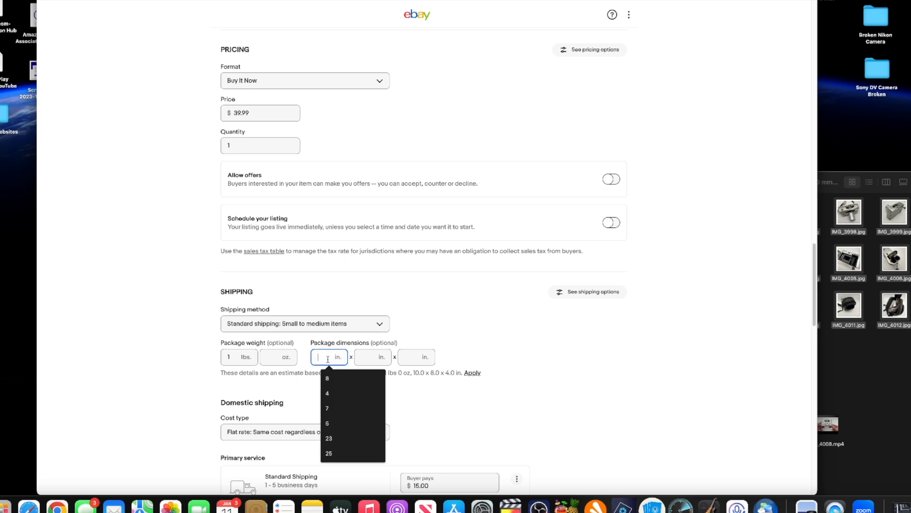
{"action": "type", "text": "5"}
{"action": "key", "text": "Tab"}
{"action": "type", "text": "6"}
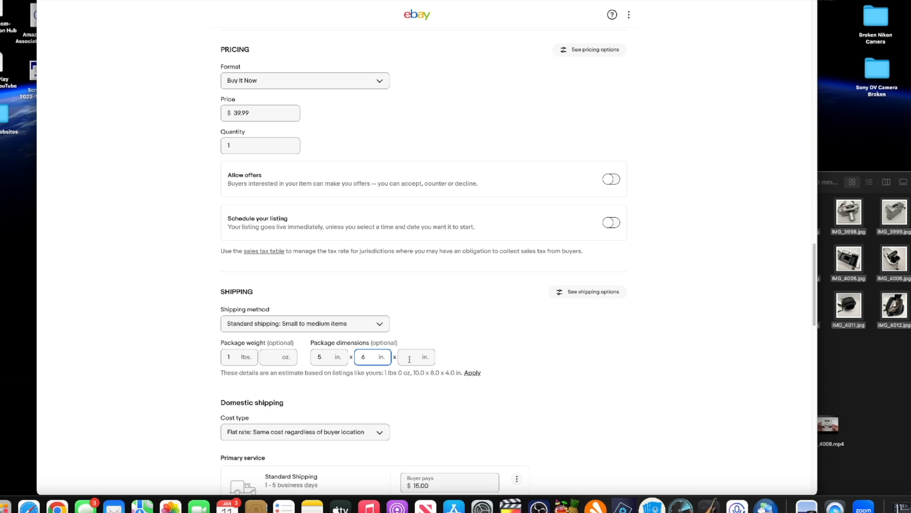
{"action": "key", "text": "Tab"}
{"action": "type", "text": "7"}
{"action": "left_click", "coordinate": [462, 347]}
- Search the web for "ebay shipping calculator 2024" and open eBay's shipping calculator through its help article
{"action": "key", "text": "ctrl+super+f"}
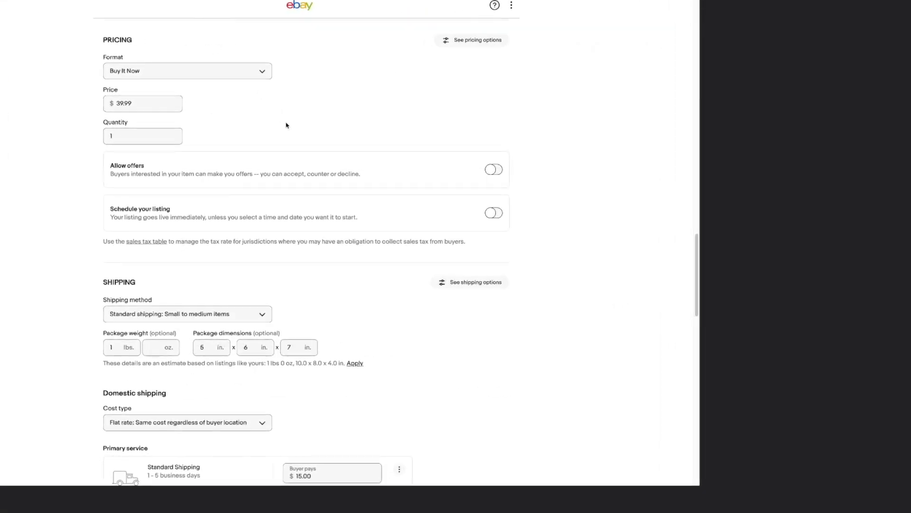
{"action": "scroll", "coordinate": [287, 124], "scroll_direction": "down", "scroll_amount": 4}
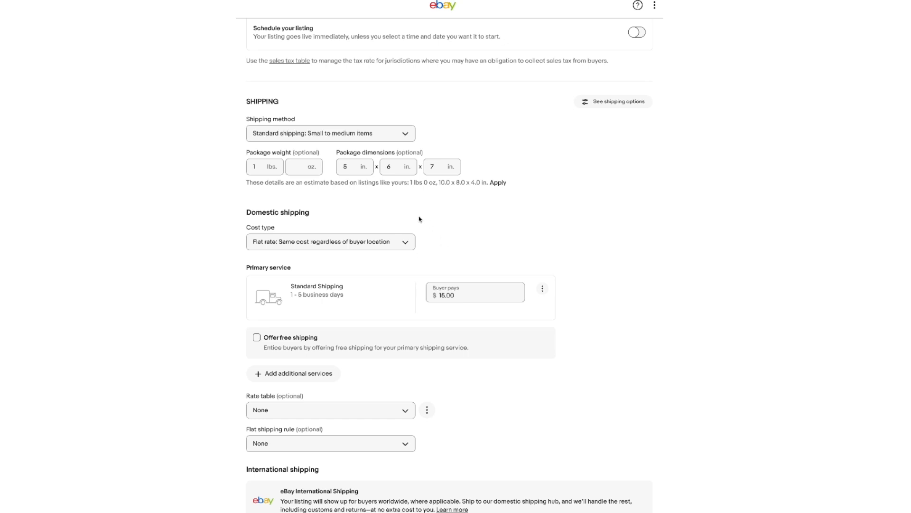
{"action": "key", "text": "super+t"}
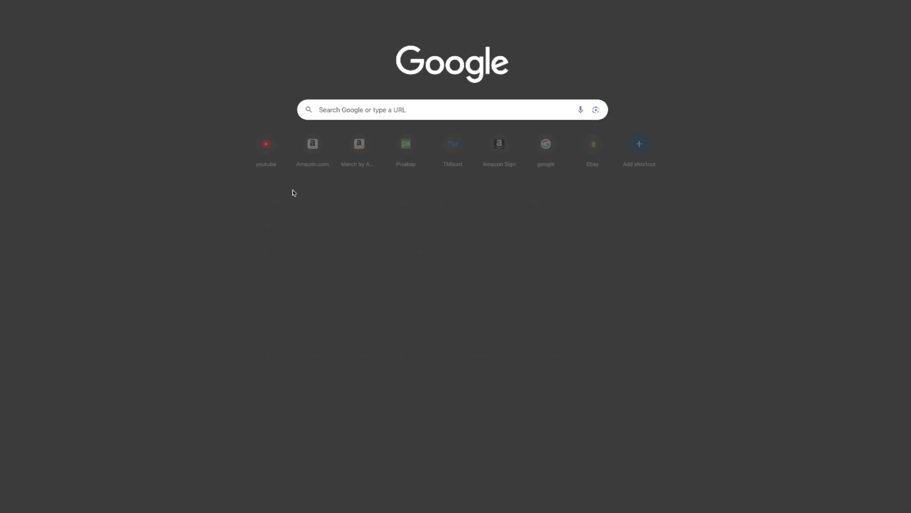
{"action": "left_click", "coordinate": [353, 113]}
{"action": "type", "text": "ebay"}
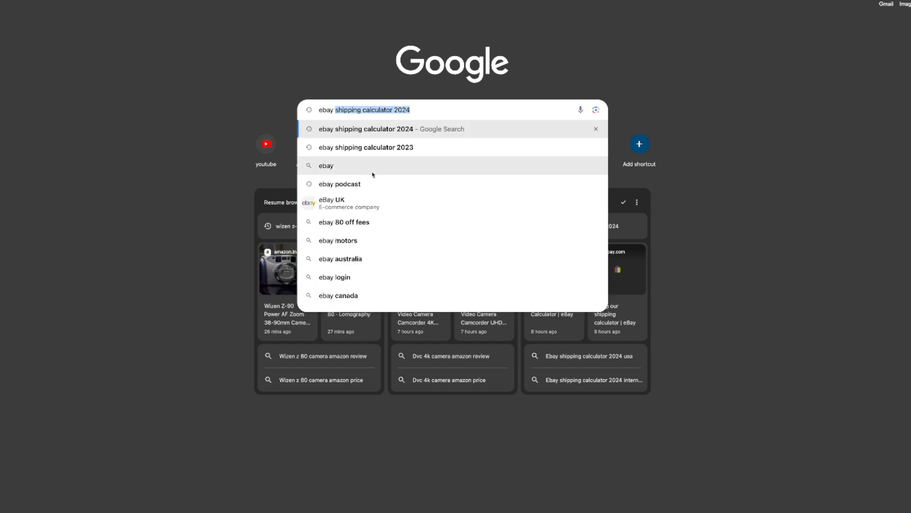
{"action": "left_click", "coordinate": [400, 130]}
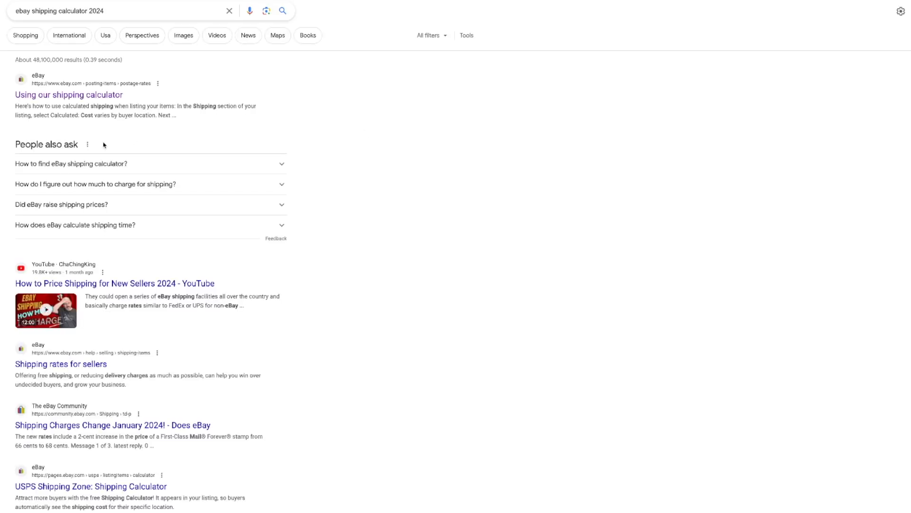
{"action": "left_click", "coordinate": [110, 93]}
{"action": "scroll", "coordinate": [306, 313], "scroll_direction": "down", "scroll_amount": 3}
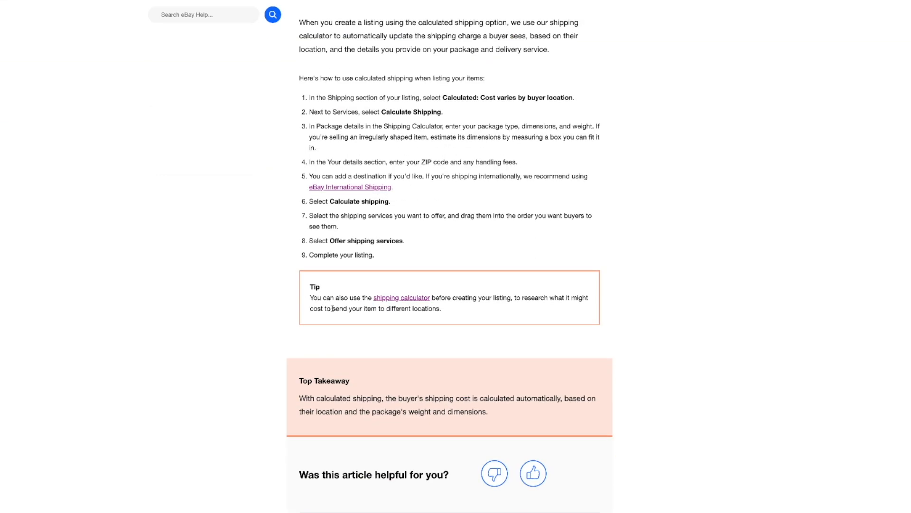
{"action": "left_click", "coordinate": [417, 298]}
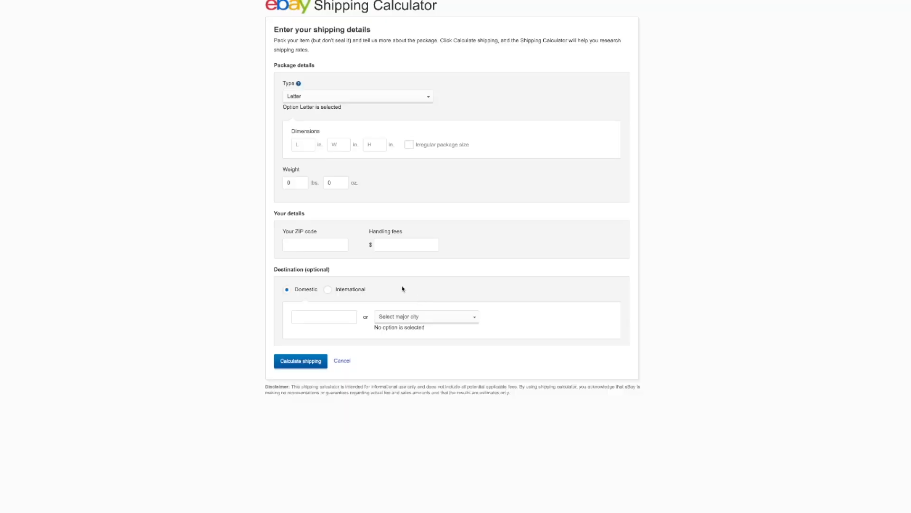
- Set the calculator's package type to Package, its dimensions to 4 x 5 x 6 in. and its weight to 1 lb
{"action": "left_click", "coordinate": [332, 96]}
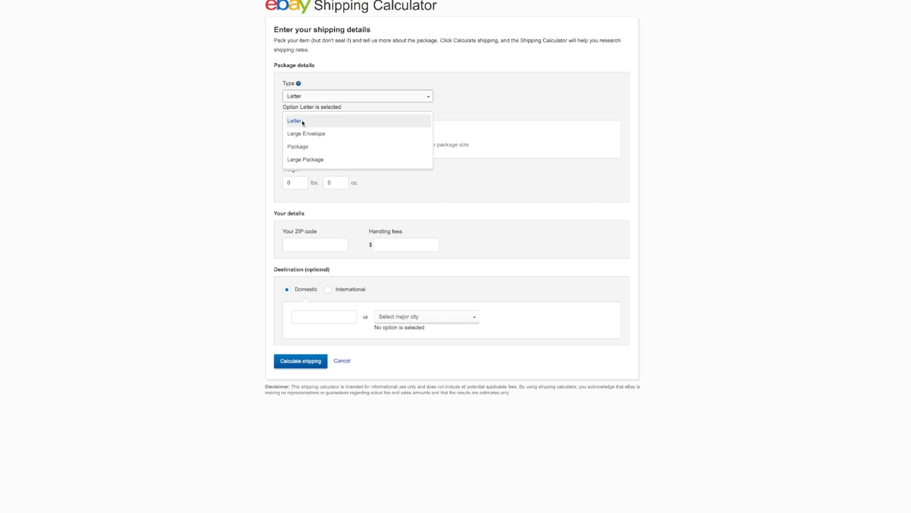
{"action": "left_click", "coordinate": [304, 146]}
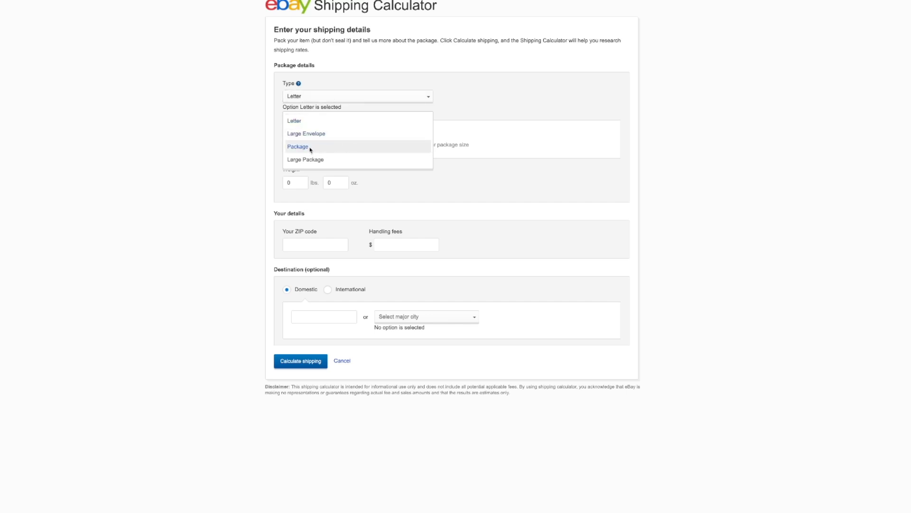
{"action": "left_click", "coordinate": [306, 145]}
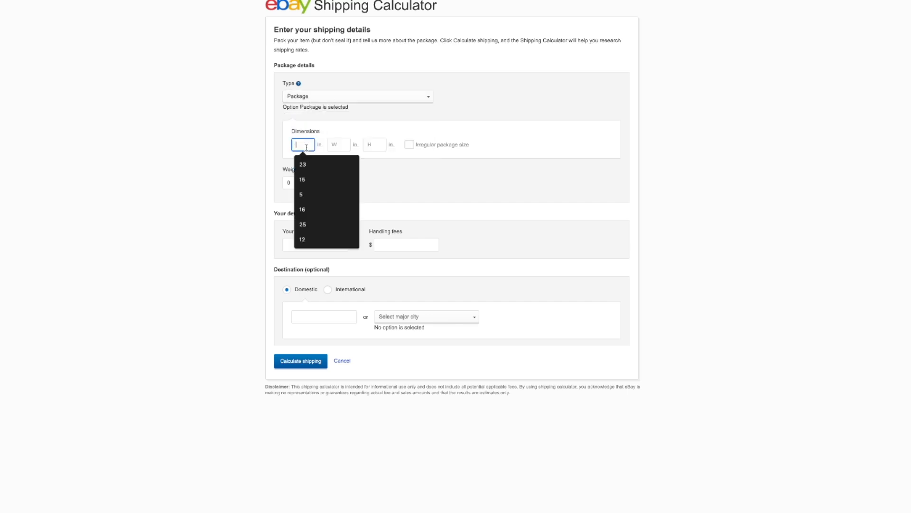
{"action": "type", "text": "4"}
{"action": "left_click", "coordinate": [338, 146]}
{"action": "type", "text": "5"}
{"action": "left_click", "coordinate": [379, 146]}
{"action": "type", "text": "6"}
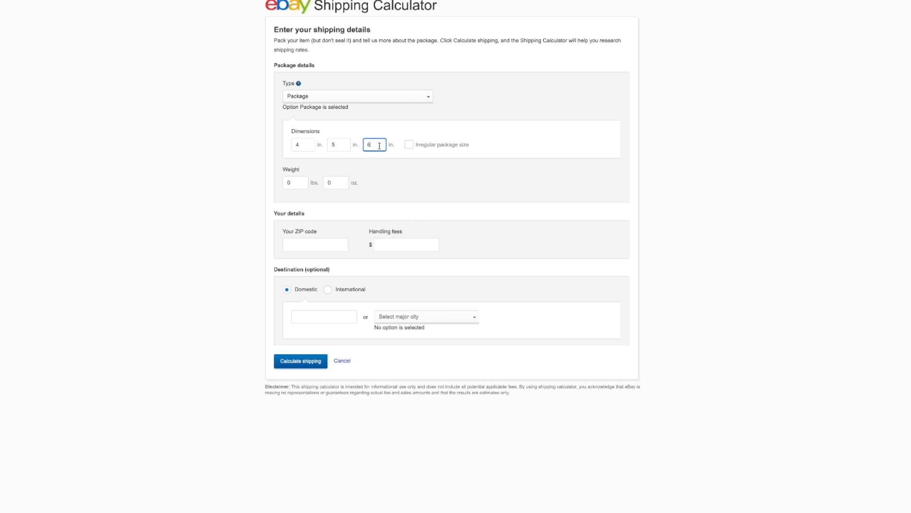
{"action": "left_click", "coordinate": [294, 180]}
{"action": "type", "text": "1"}
- Enter the sender's ZIP code and a domestic destination ZIP code, and calculate the shipping rates
{"action": "left_click", "coordinate": [313, 246]}
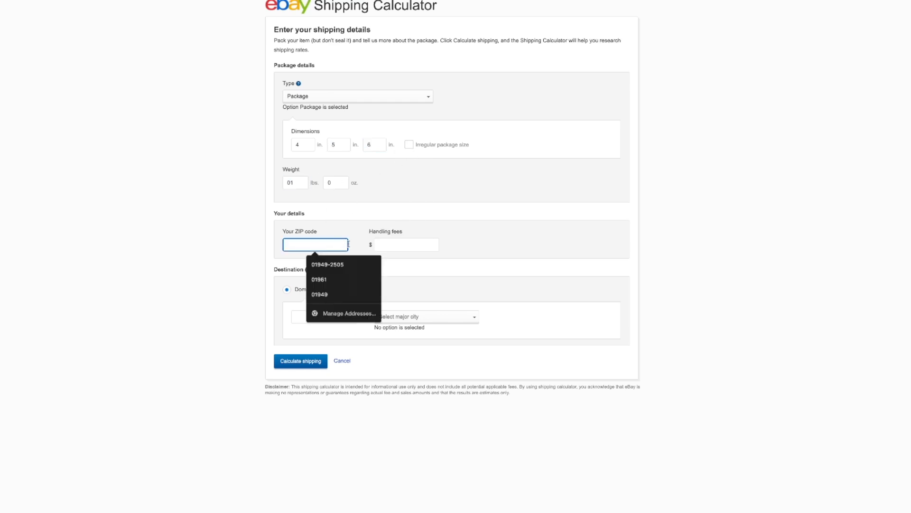
{"action": "type", "text": "9"}
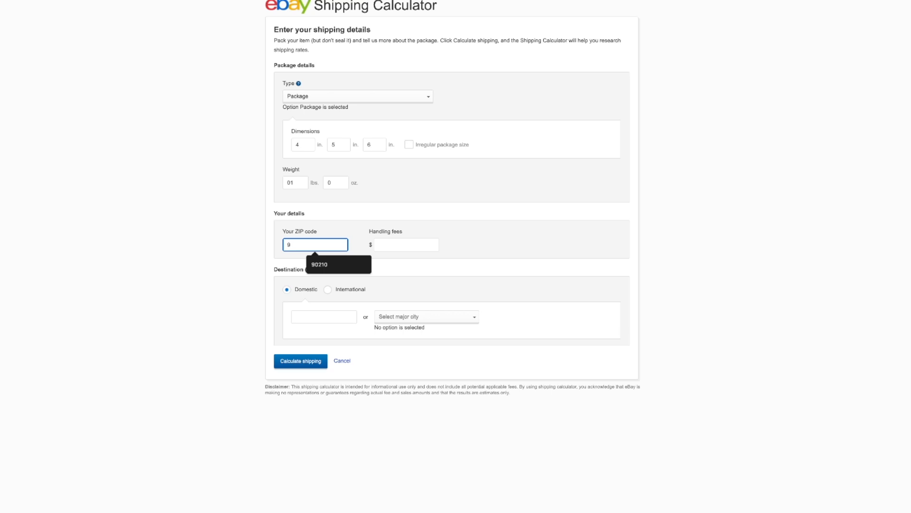
{"action": "key", "text": "BackSpace"}
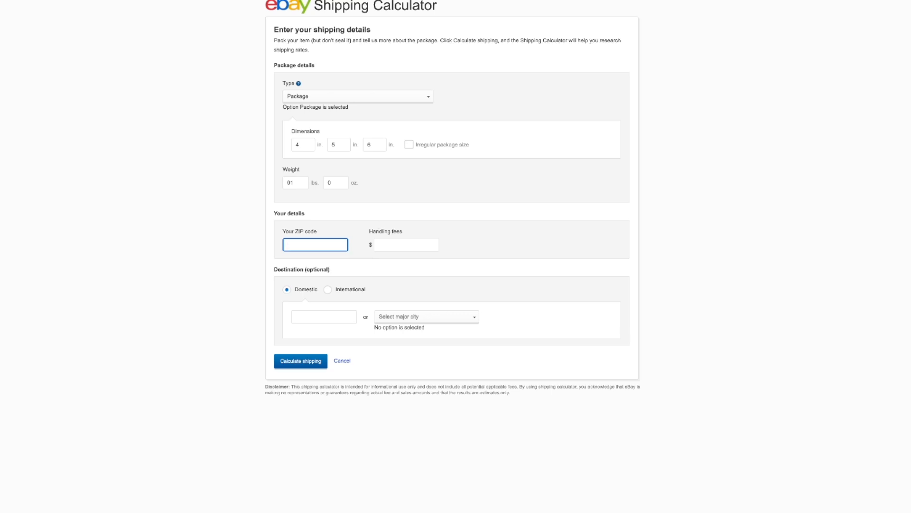
{"action": "type", "text": "12735"}
{"action": "double_click", "coordinate": [323, 244]}
{"action": "type", "text": "02134"}
{"action": "left_click", "coordinate": [328, 317]}
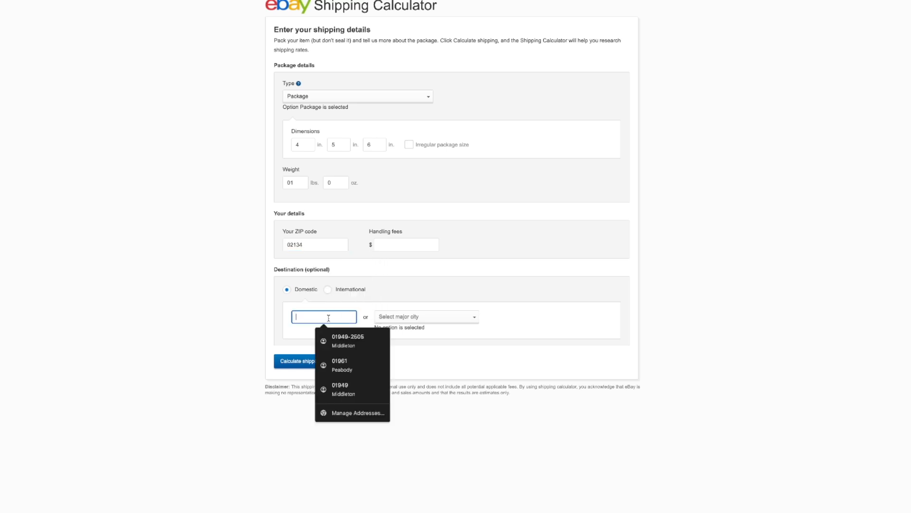
{"action": "type", "text": "90"}
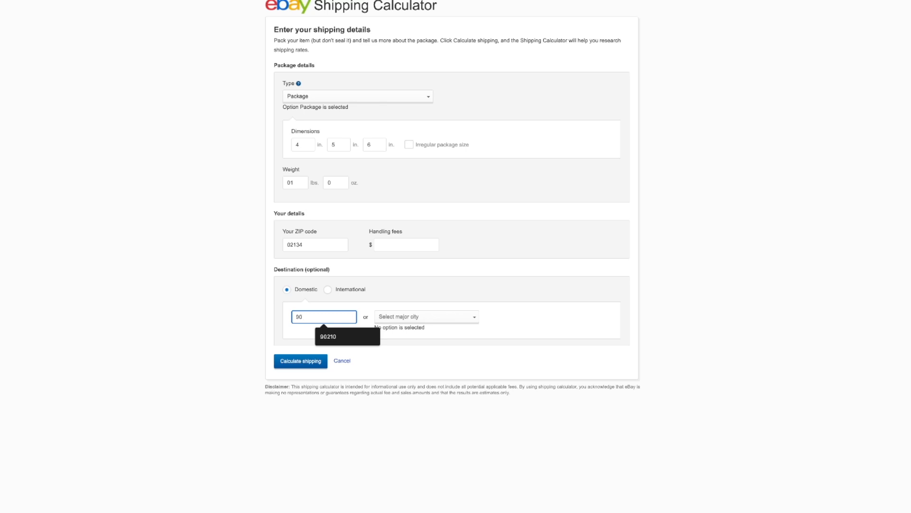
{"action": "type", "text": "210"}
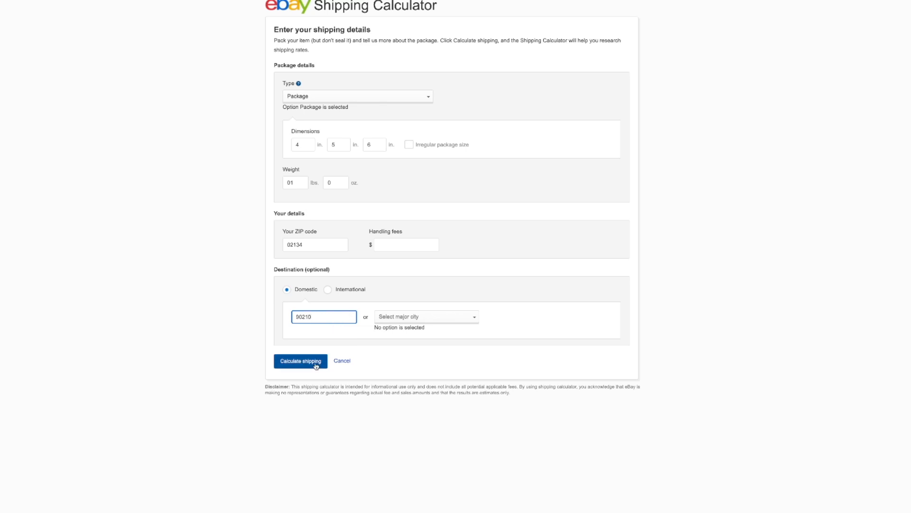
{"action": "left_click", "coordinate": [316, 366]}
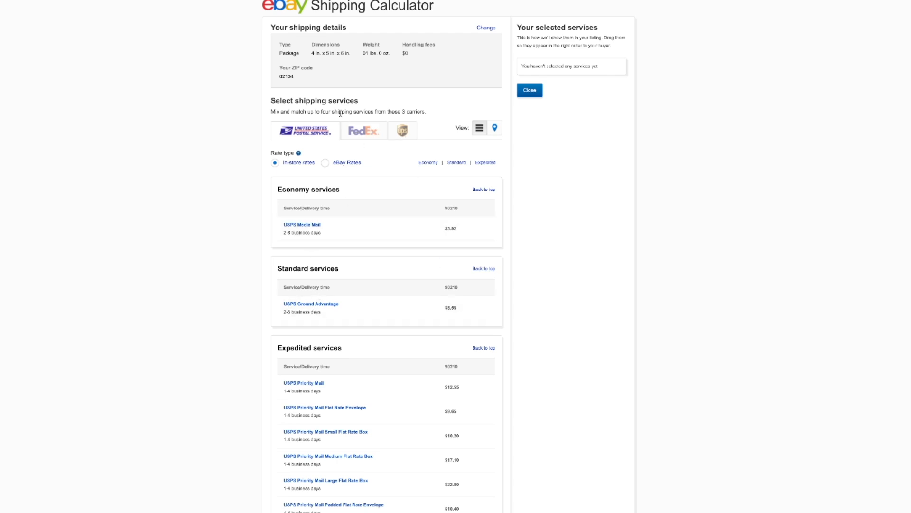
- Compare the calculated shipping rates of USPS, FedEx and UPS
{"action": "left_click", "coordinate": [355, 129]}
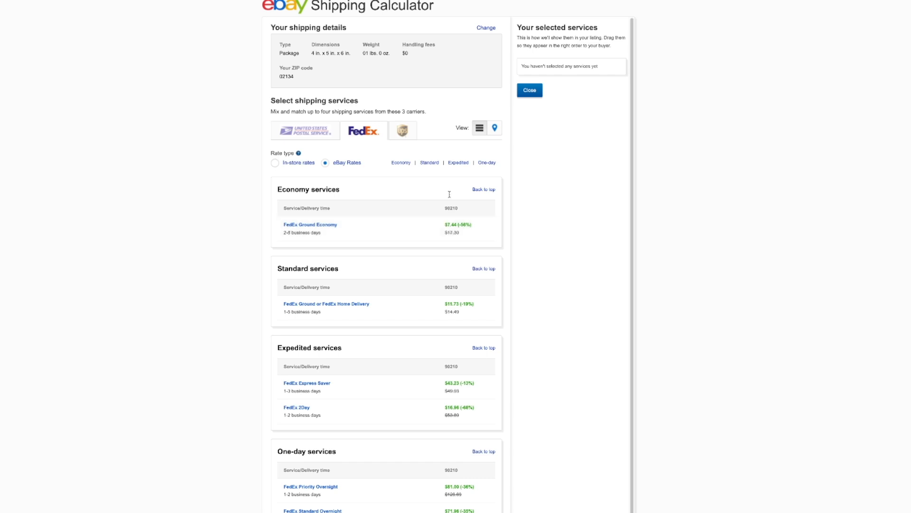
{"action": "left_click", "coordinate": [404, 135]}
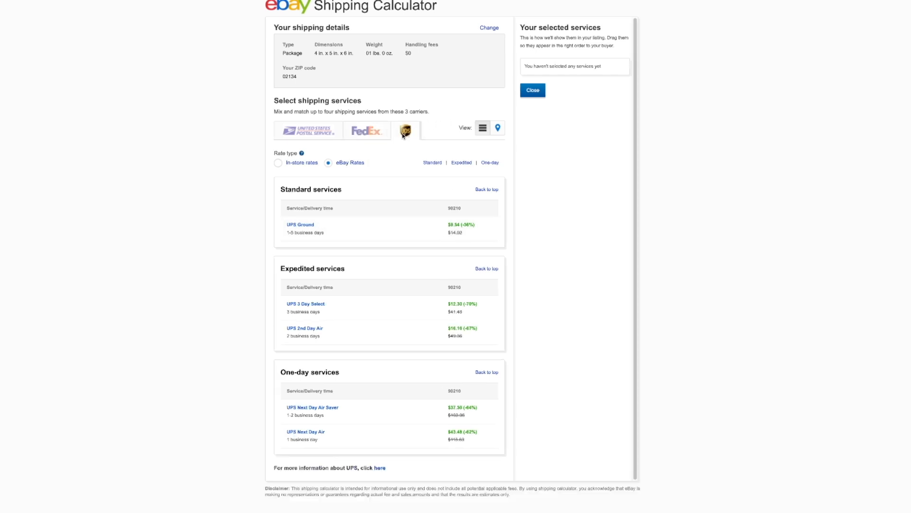
{"action": "left_click", "coordinate": [378, 135]}
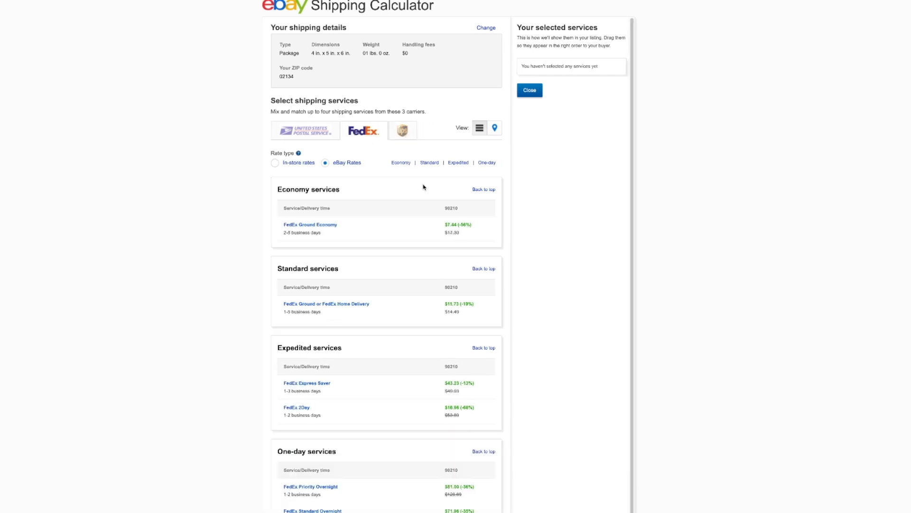
{"action": "left_click", "coordinate": [308, 132]}
{"action": "left_click", "coordinate": [373, 135]}
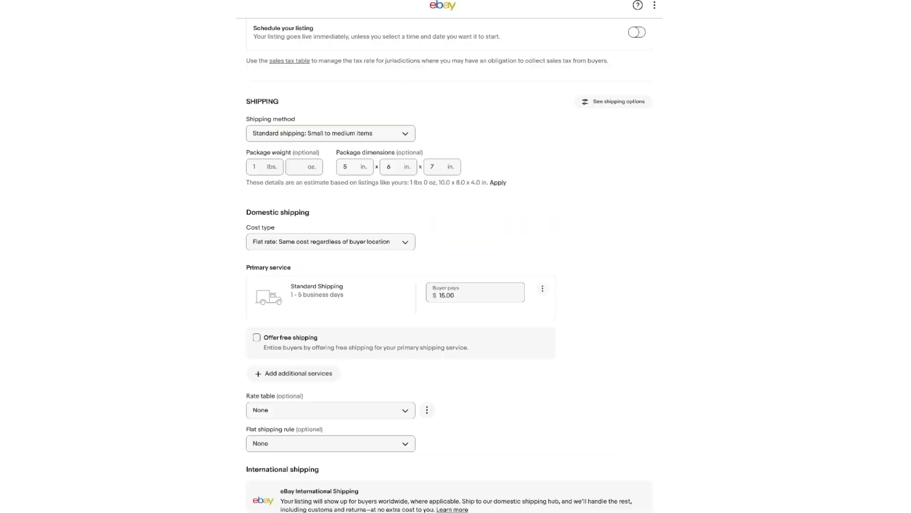
- Back in the listing, set the amount the buyer pays for Standard Shipping to $9.99
{"action": "left_click", "coordinate": [463, 297]}
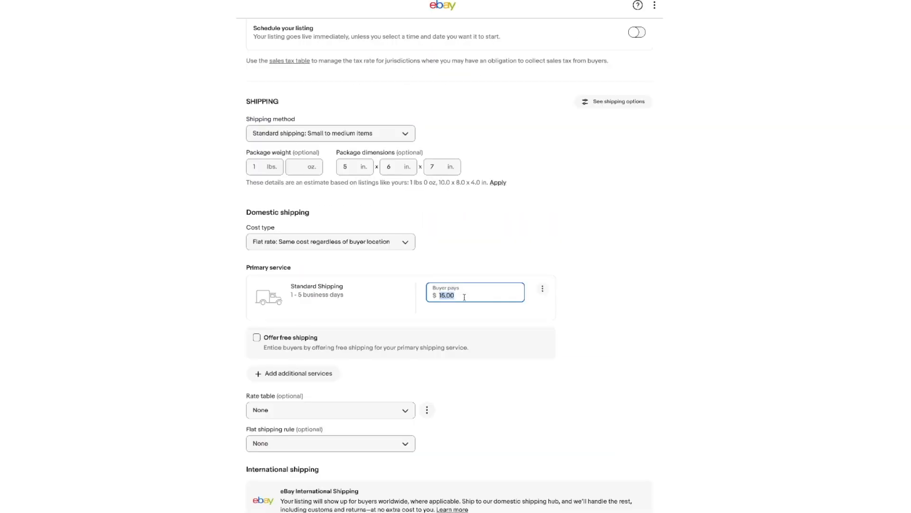
{"action": "type", "text": "9.99"}
{"action": "left_click", "coordinate": [548, 258]}
- In the listing's shipping preferences, accept domestic returns within 60 days and save the settings
{"action": "scroll", "coordinate": [550, 260], "scroll_direction": "down", "scroll_amount": 4}
{"action": "scroll", "coordinate": [549, 259], "scroll_direction": "down", "scroll_amount": 1}
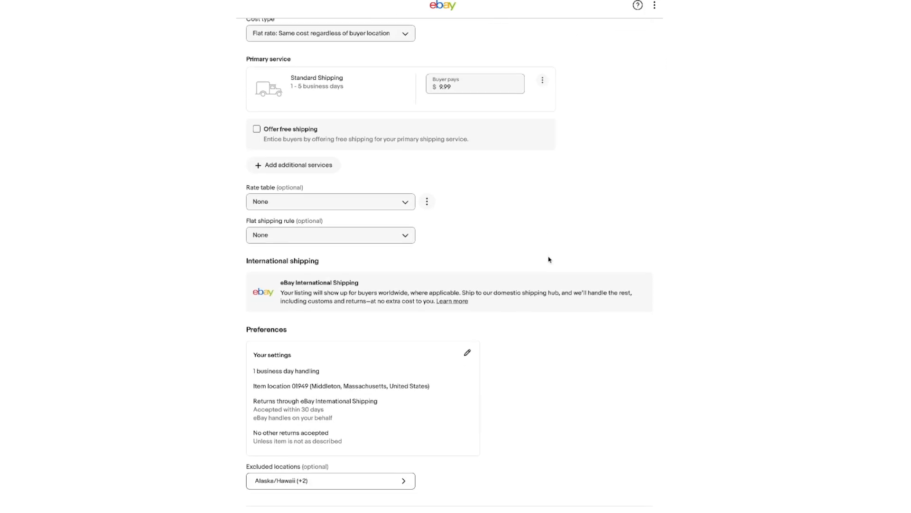
{"action": "scroll", "coordinate": [235, 424], "scroll_direction": "down", "scroll_amount": 2}
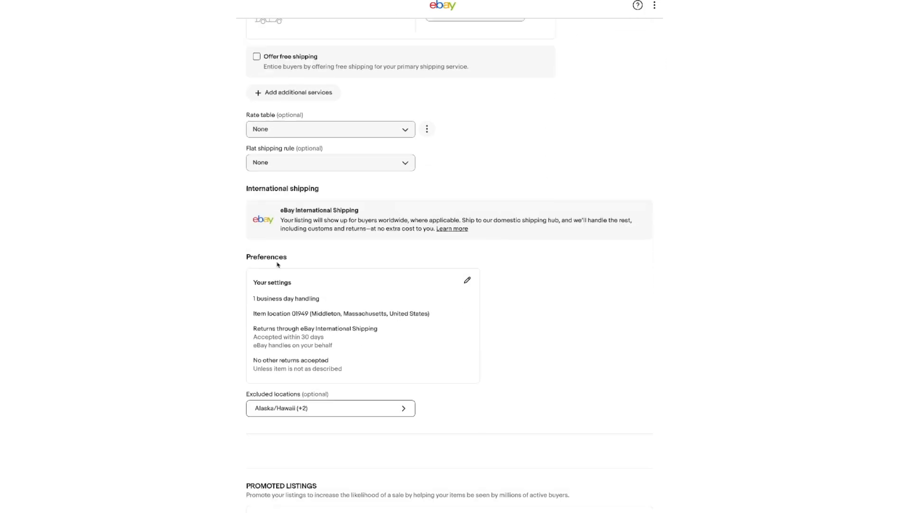
{"action": "left_click", "coordinate": [469, 281]}
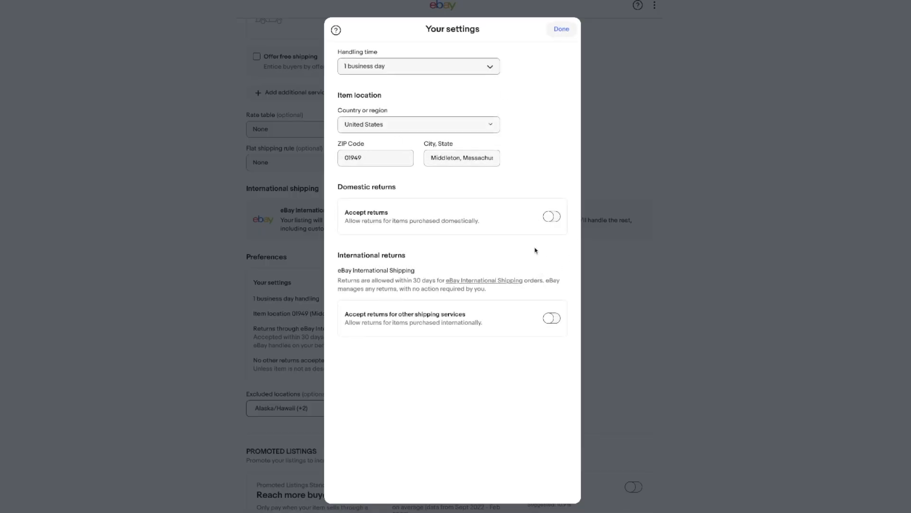
{"action": "left_click", "coordinate": [552, 217]}
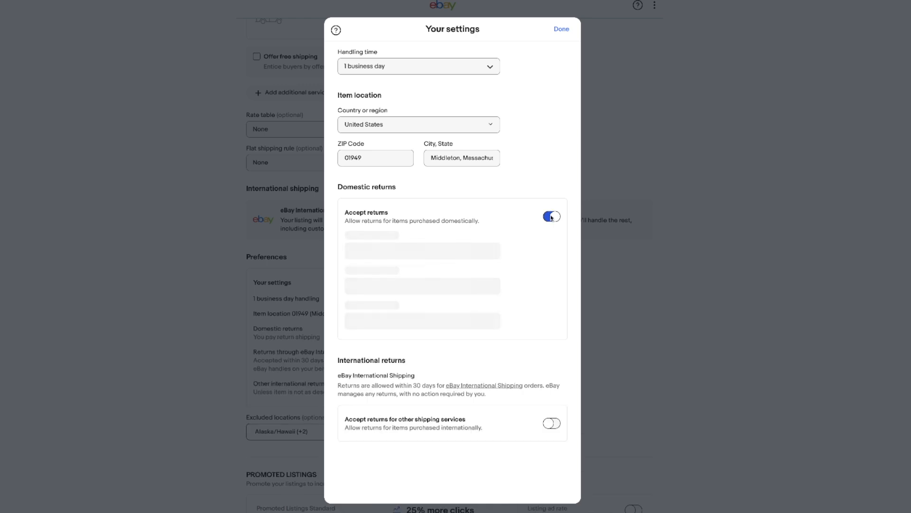
{"action": "left_click", "coordinate": [418, 249]}
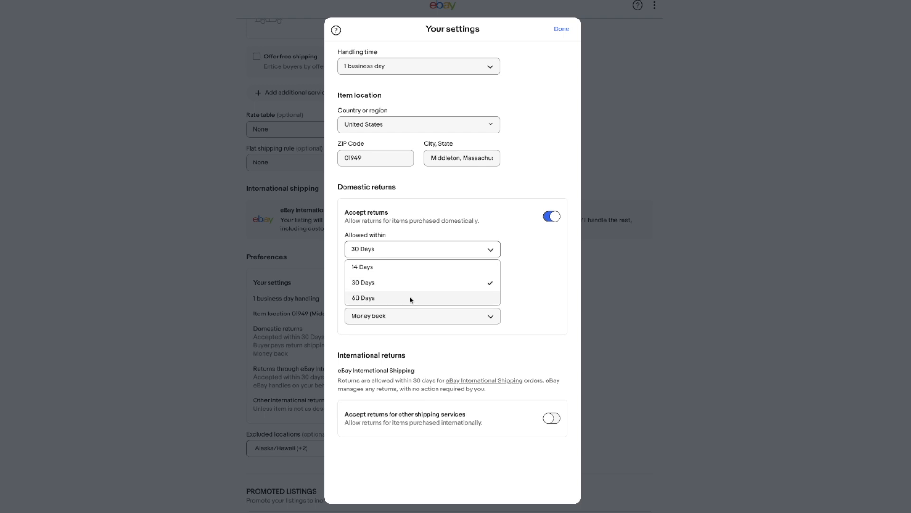
{"action": "left_click", "coordinate": [411, 298]}
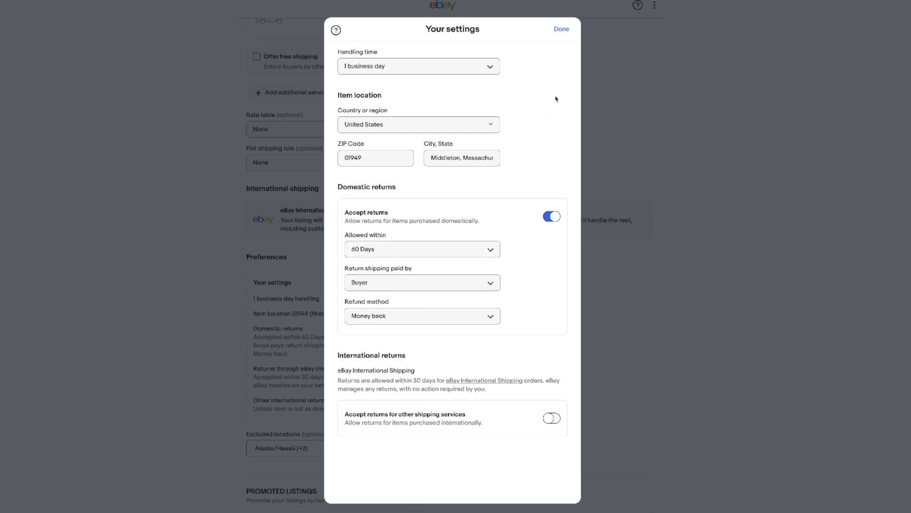
{"action": "left_click", "coordinate": [562, 29]}
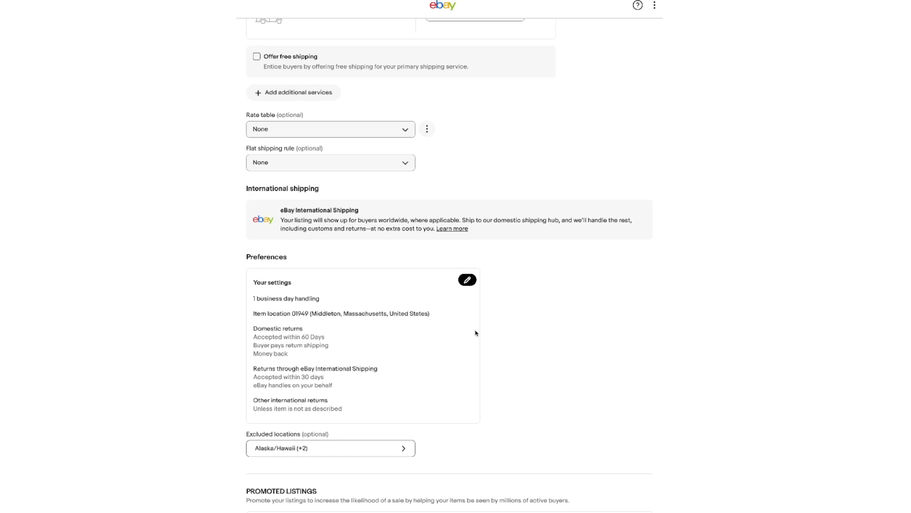
- Publish the camera listing without enabling any promoted listing option
{"action": "scroll", "coordinate": [476, 333], "scroll_direction": "down", "scroll_amount": 1}
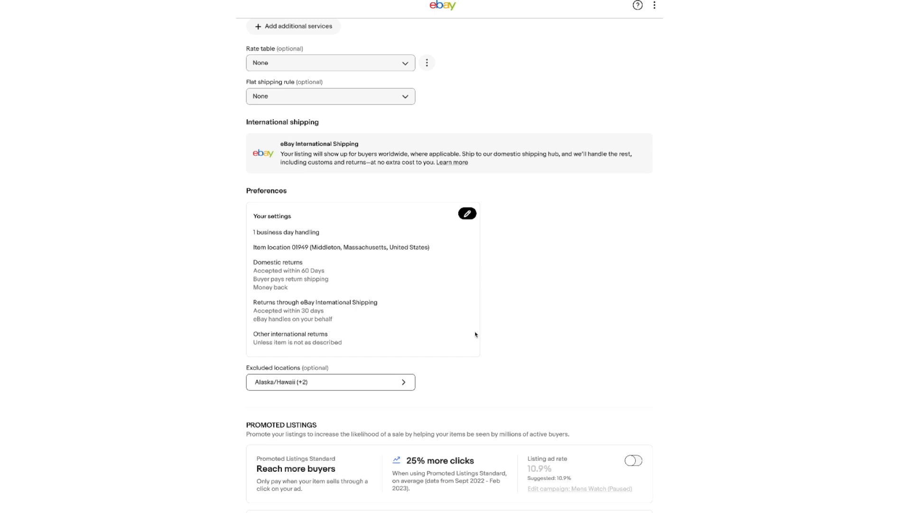
{"action": "scroll", "coordinate": [486, 338], "scroll_direction": "down", "scroll_amount": 5}
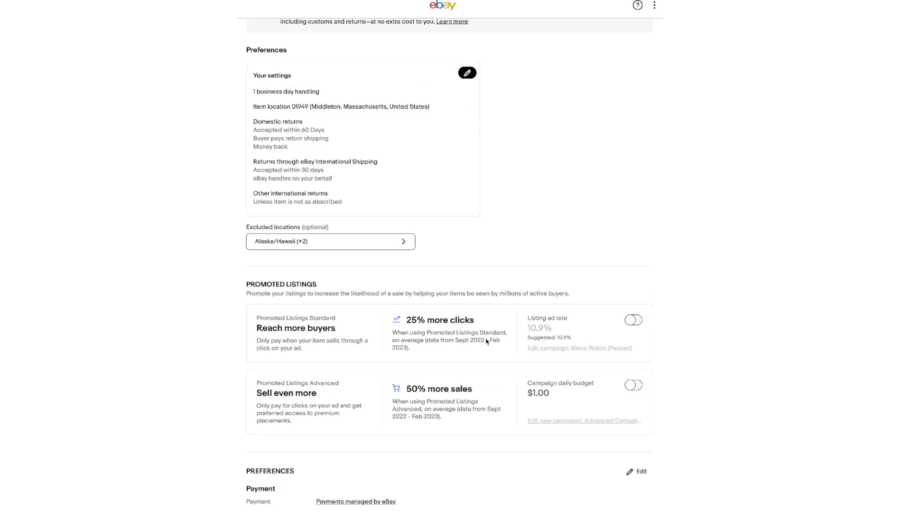
{"action": "scroll", "coordinate": [486, 341], "scroll_direction": "down", "scroll_amount": 4}
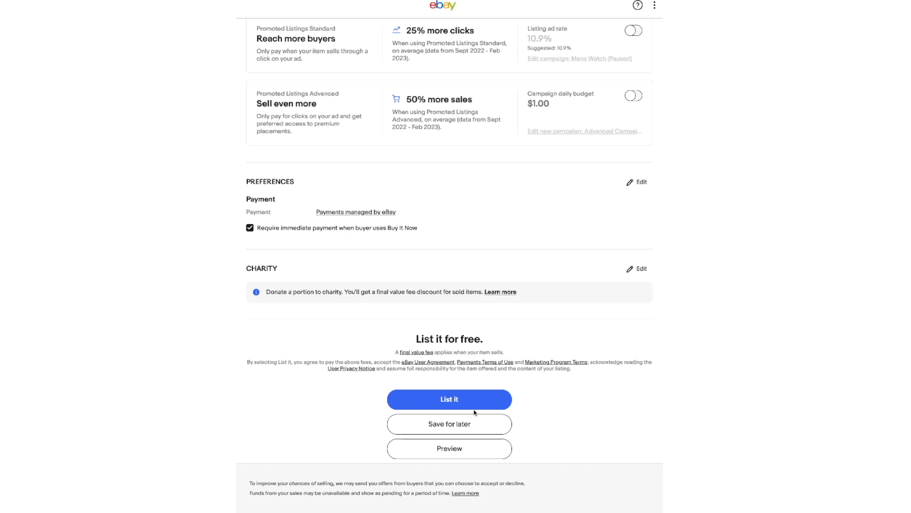
{"action": "left_click", "coordinate": [465, 406]}
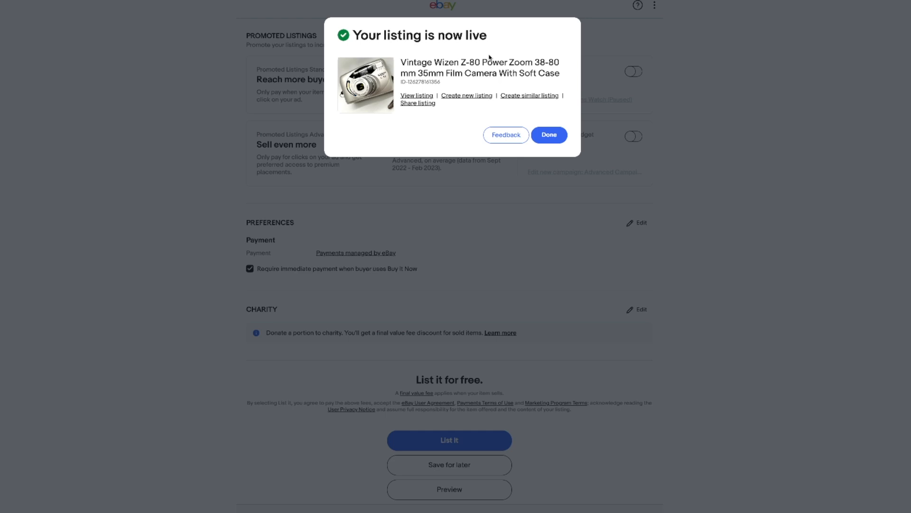
- Open the live camera listing and review its photo gallery, price, shipping and returns details
{"action": "left_click", "coordinate": [417, 96]}
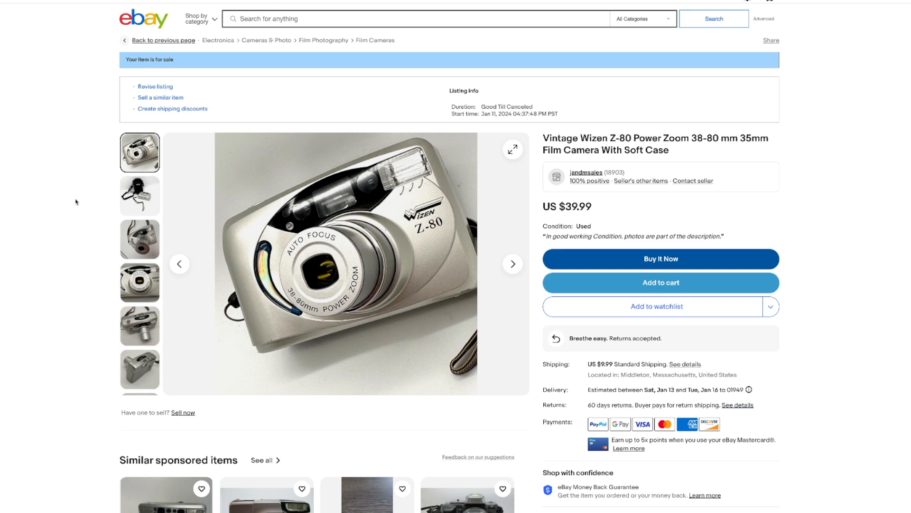
{"action": "left_click", "coordinate": [151, 200]}
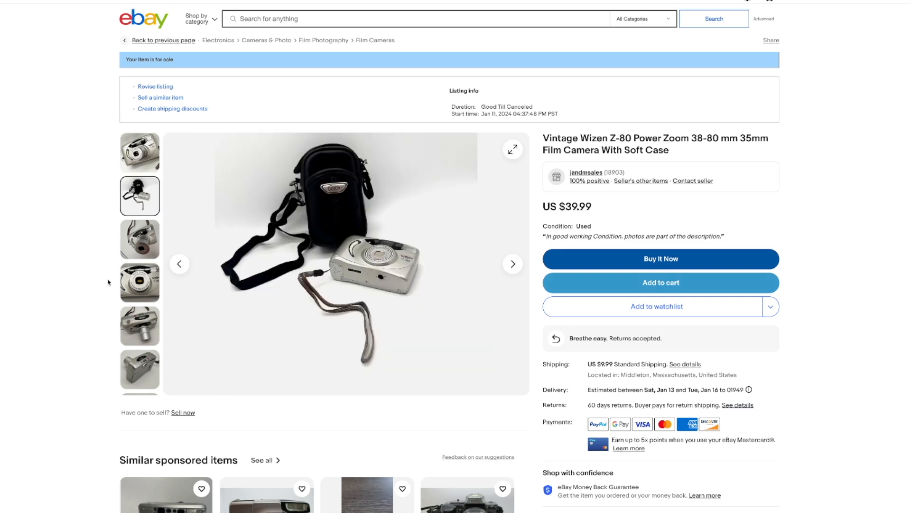
{"action": "scroll", "coordinate": [139, 371], "scroll_direction": "down", "scroll_amount": 3}
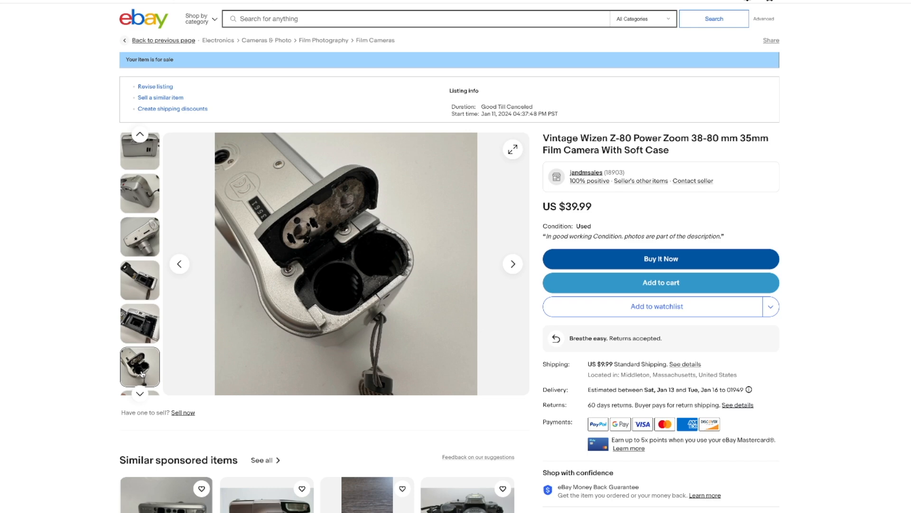
{"action": "left_click", "coordinate": [150, 288]}
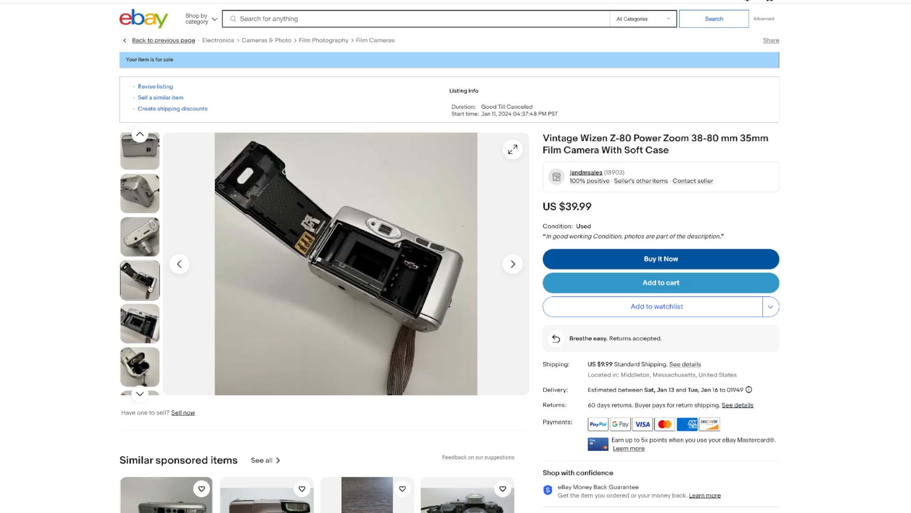
{"action": "left_click", "coordinate": [139, 395]}
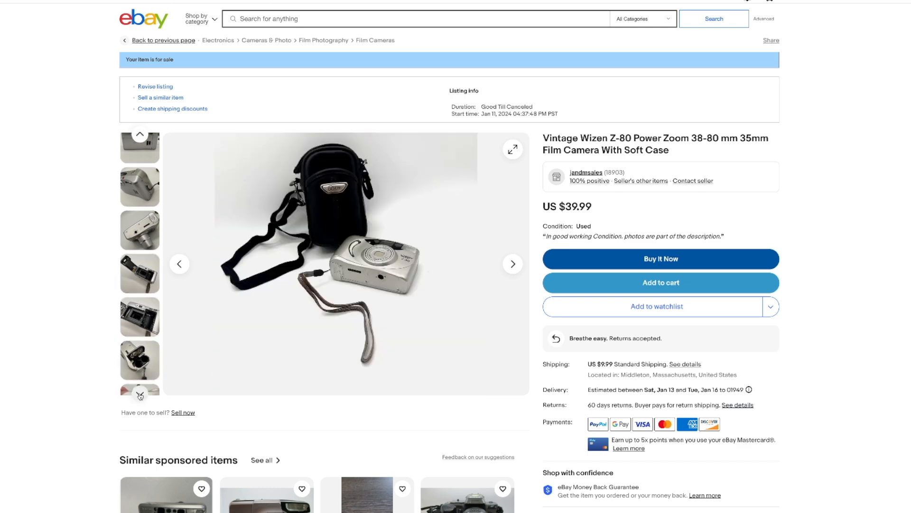
{"action": "mouse_move", "coordinate": [140, 321]}
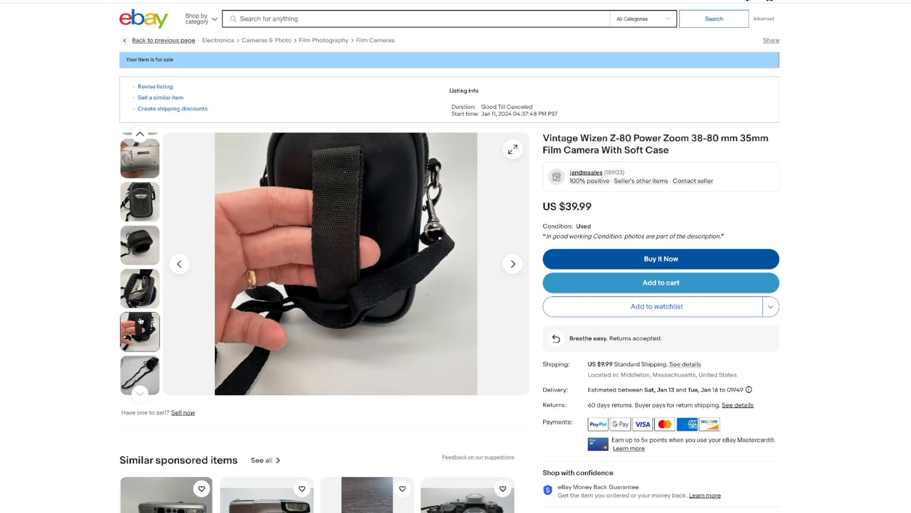
{"action": "mouse_move", "coordinate": [148, 244]}
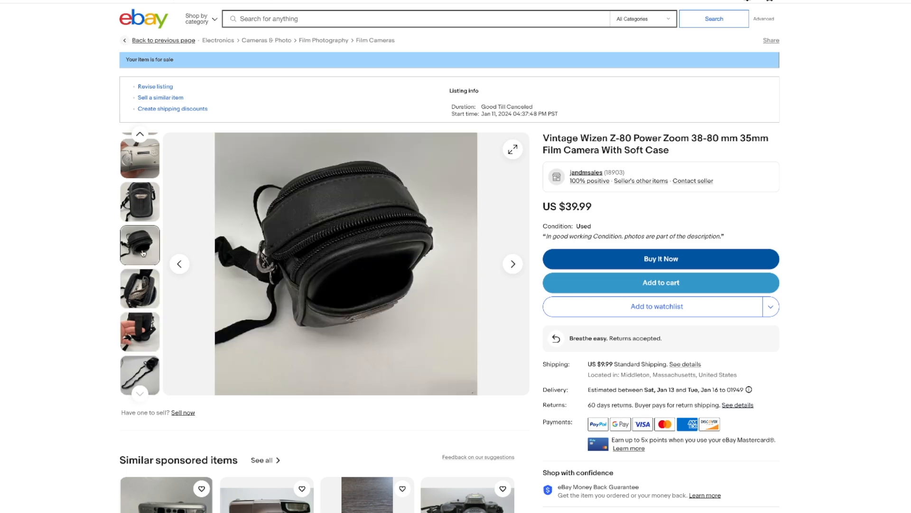
{"action": "mouse_move", "coordinate": [143, 190]}
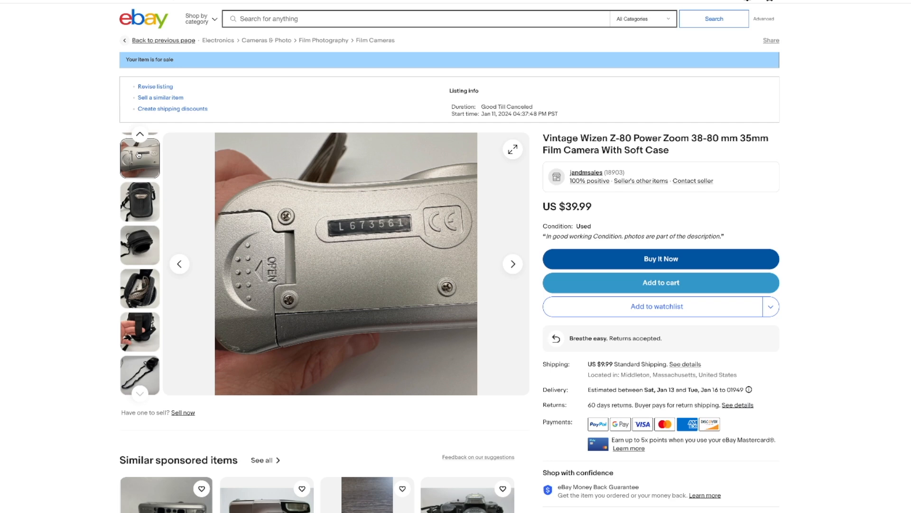
{"action": "left_click", "coordinate": [139, 135]}
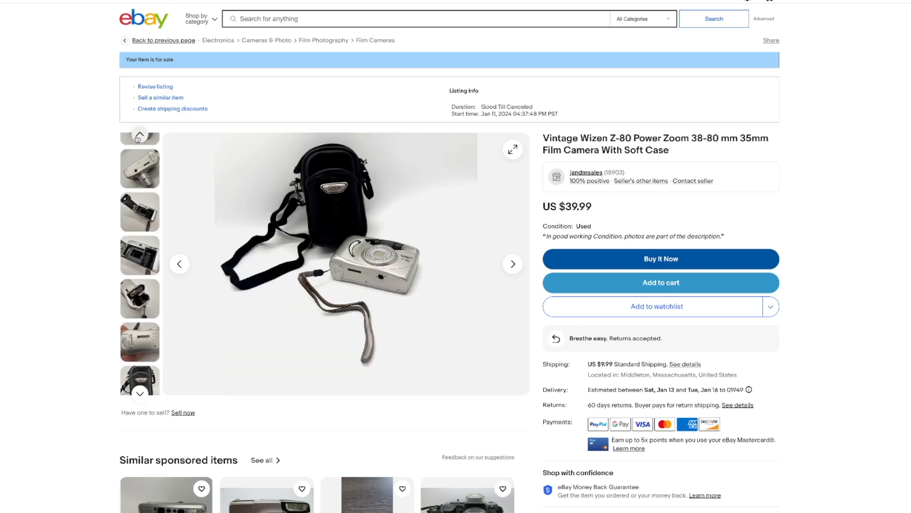
{"action": "left_click", "coordinate": [138, 138]}
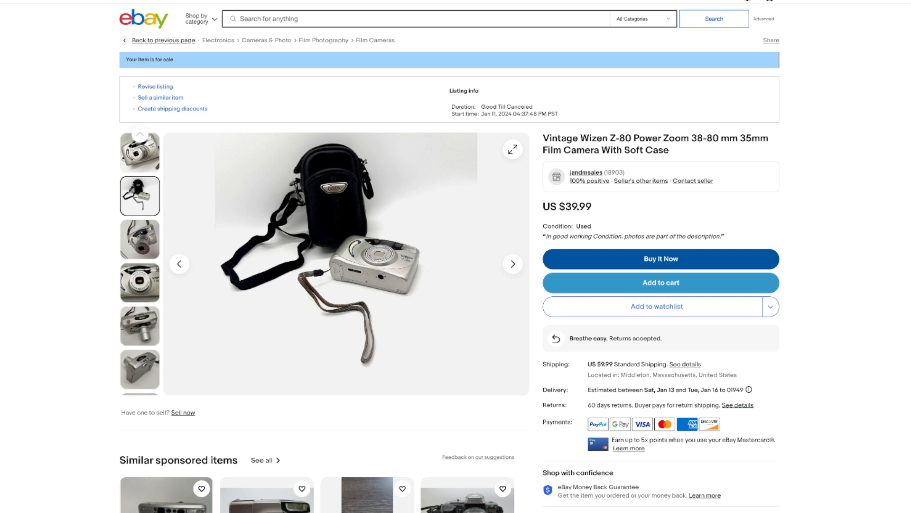
{"action": "left_click", "coordinate": [179, 264]}
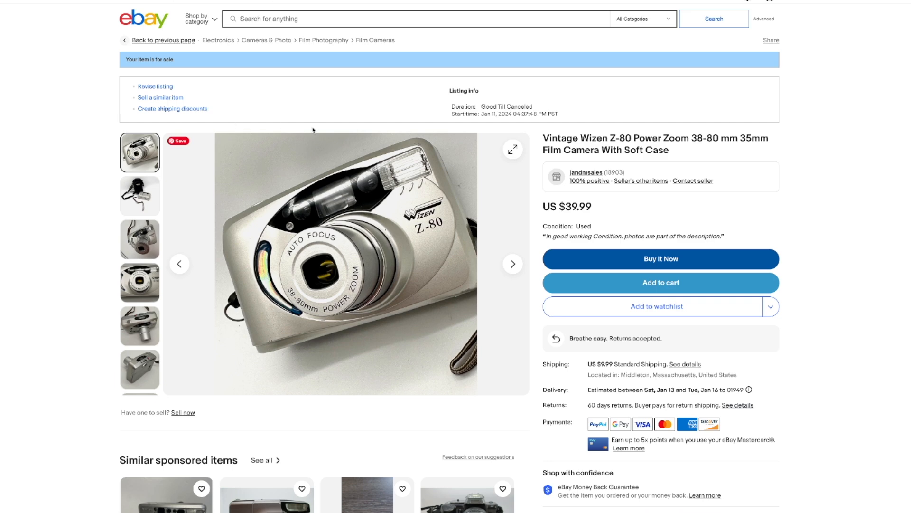
{"action": "scroll", "coordinate": [656, 184], "scroll_direction": "down", "scroll_amount": 1}
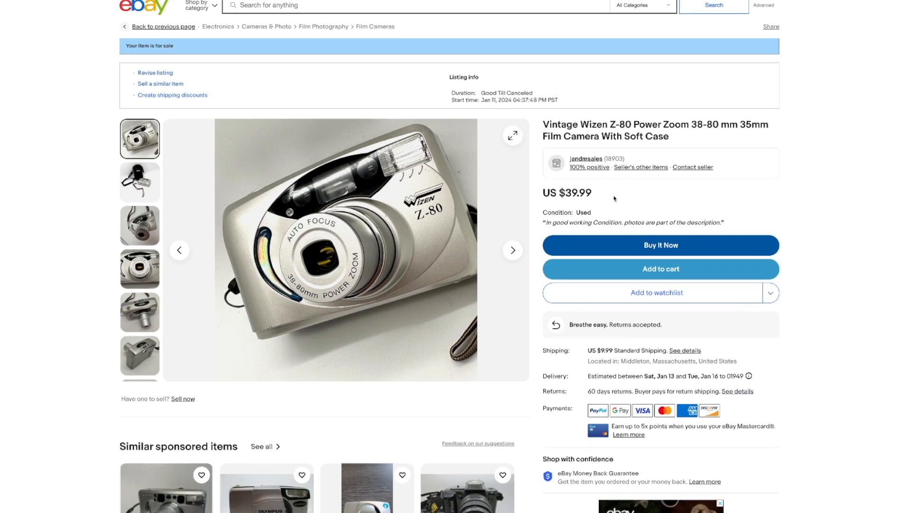
{"action": "scroll", "coordinate": [615, 199], "scroll_direction": "down", "scroll_amount": 1}
{"action": "scroll", "coordinate": [267, 105], "scroll_direction": "up", "scroll_amount": 2}
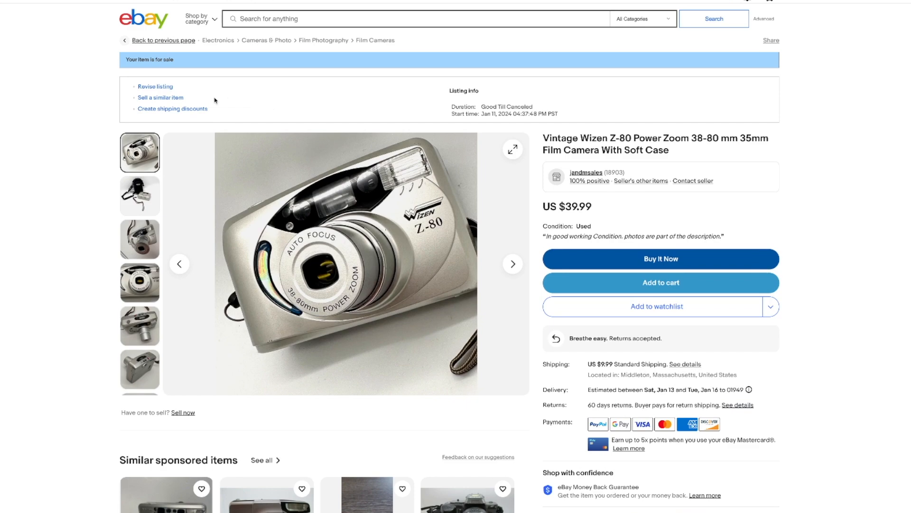
- Go to the seller's own store and open the SONY Handycam DCR-DVD201 listing among the newly listed items
{"action": "mouse_move", "coordinate": [143, 1]}
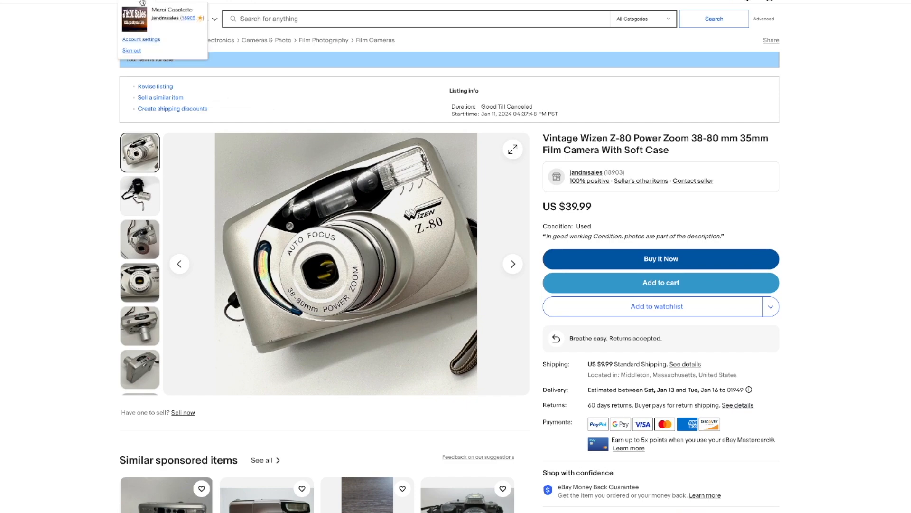
{"action": "left_click", "coordinate": [170, 19]}
{"action": "scroll", "coordinate": [293, 209], "scroll_direction": "down", "scroll_amount": 10}
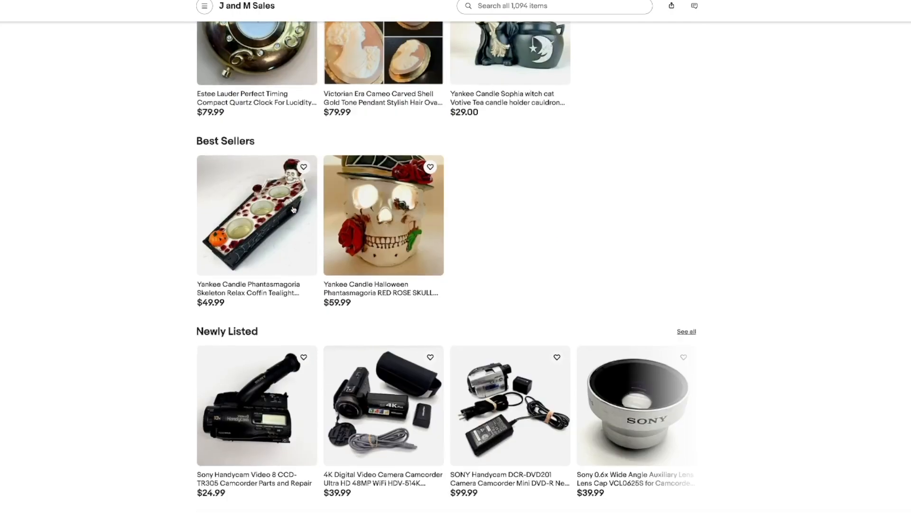
{"action": "scroll", "coordinate": [287, 300], "scroll_direction": "down", "scroll_amount": 3}
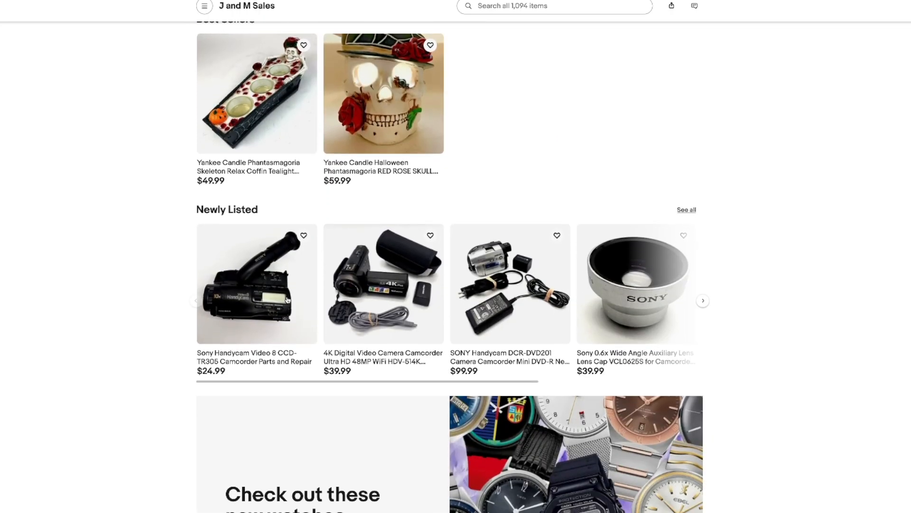
{"action": "scroll", "coordinate": [287, 300], "scroll_direction": "down", "scroll_amount": 2}
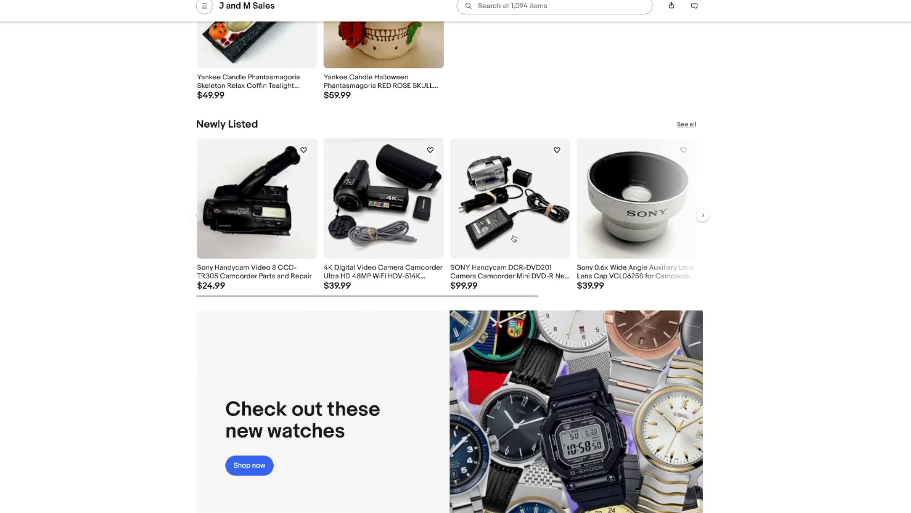
{"action": "left_click", "coordinate": [519, 226]}
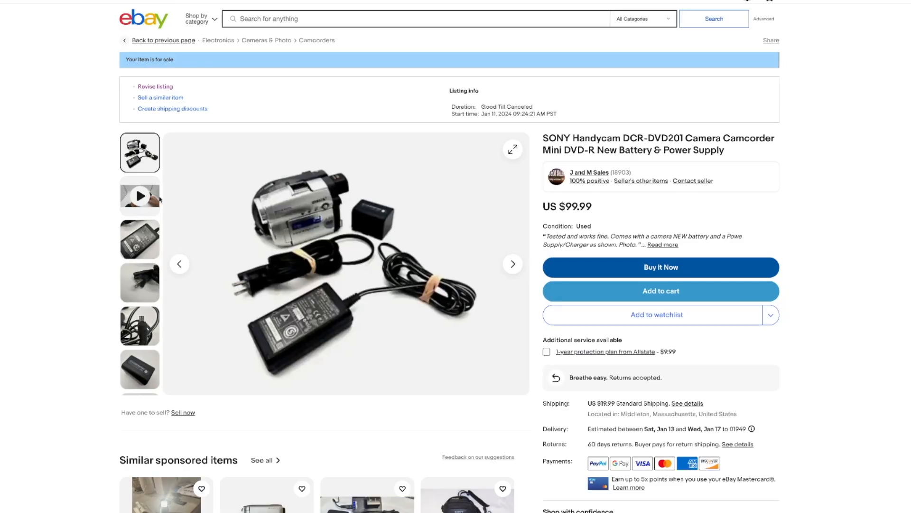
- Play the Handycam listing's video, skip ahead through several parts of it and close the viewer
{"action": "left_click", "coordinate": [151, 201]}
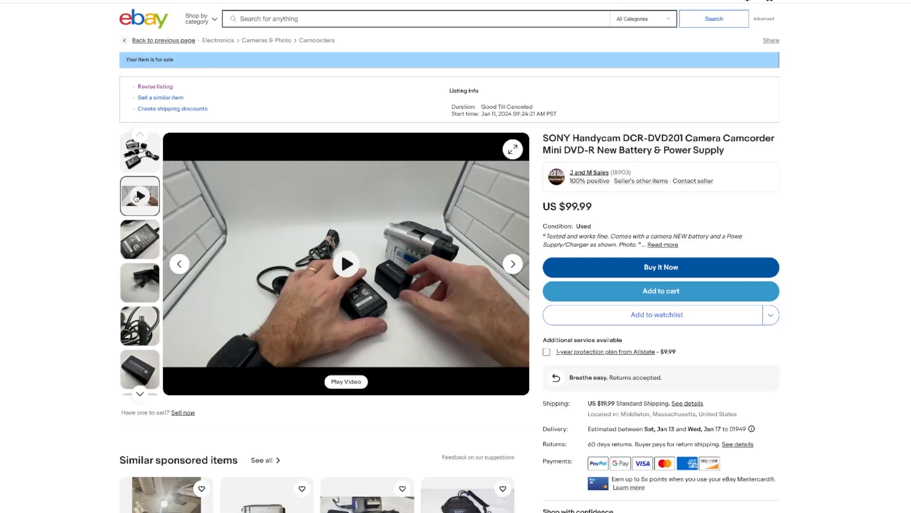
{"action": "left_click", "coordinate": [345, 264]}
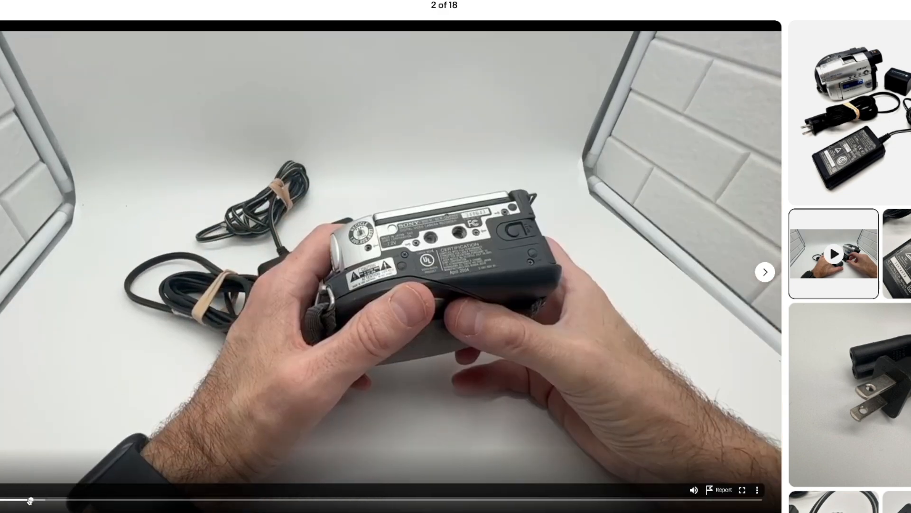
{"action": "left_click", "coordinate": [137, 501]}
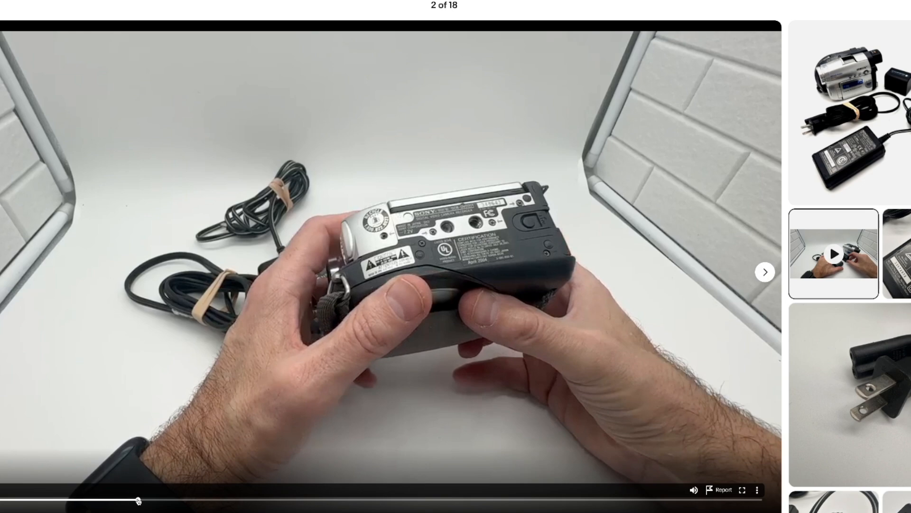
{"action": "left_click", "coordinate": [354, 501]}
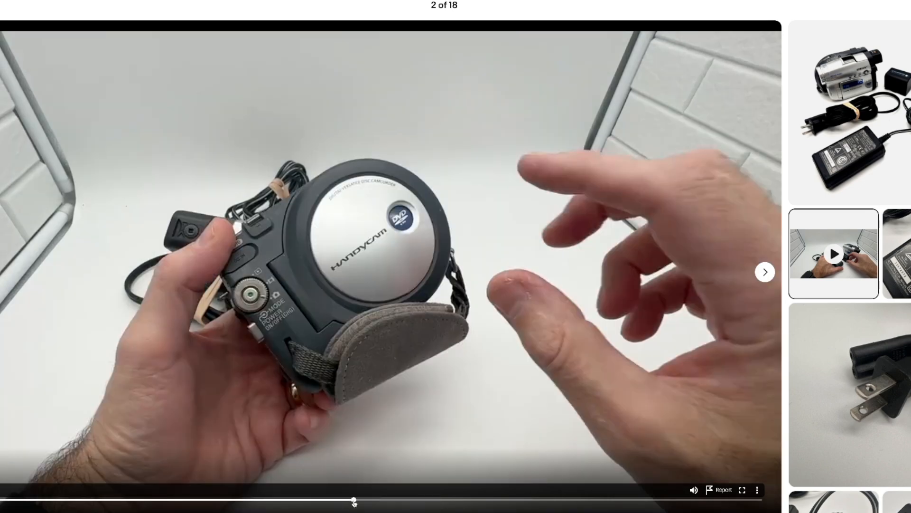
{"action": "left_click", "coordinate": [455, 500]}
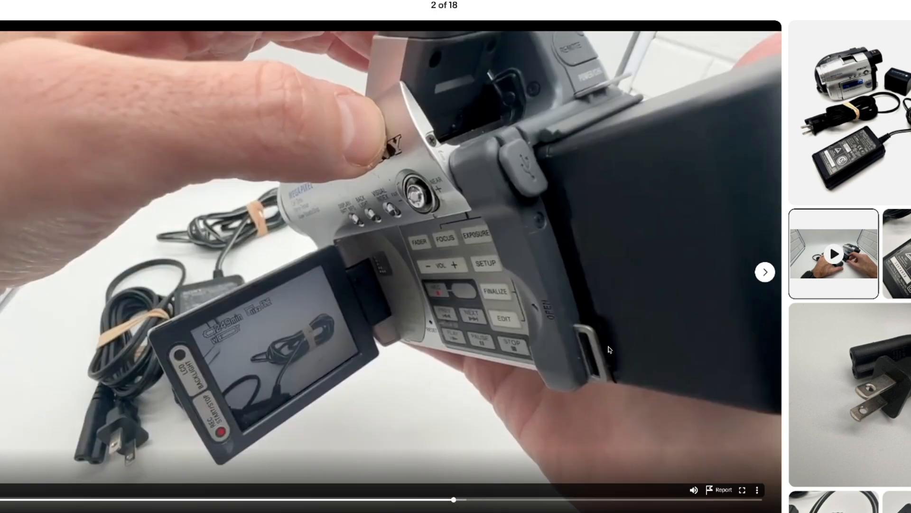
{"action": "key", "text": "Escape"}
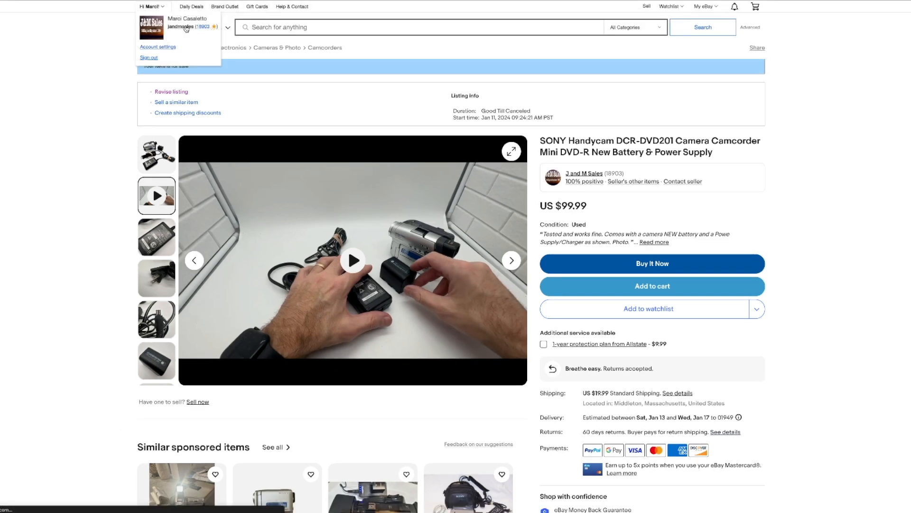
- Go back to the seller's own store and check the newly listed items for the Wizen camera
{"action": "left_click", "coordinate": [186, 29]}
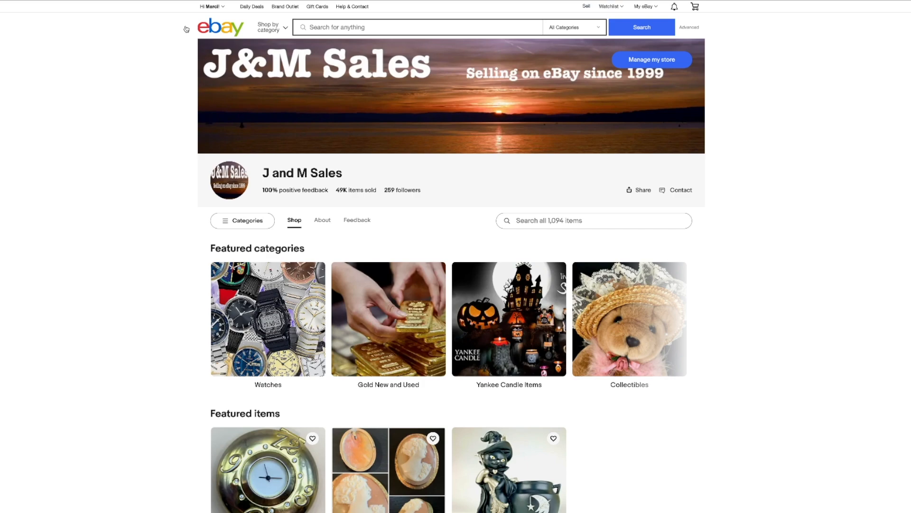
{"action": "scroll", "coordinate": [148, 224], "scroll_direction": "down", "scroll_amount": 10}
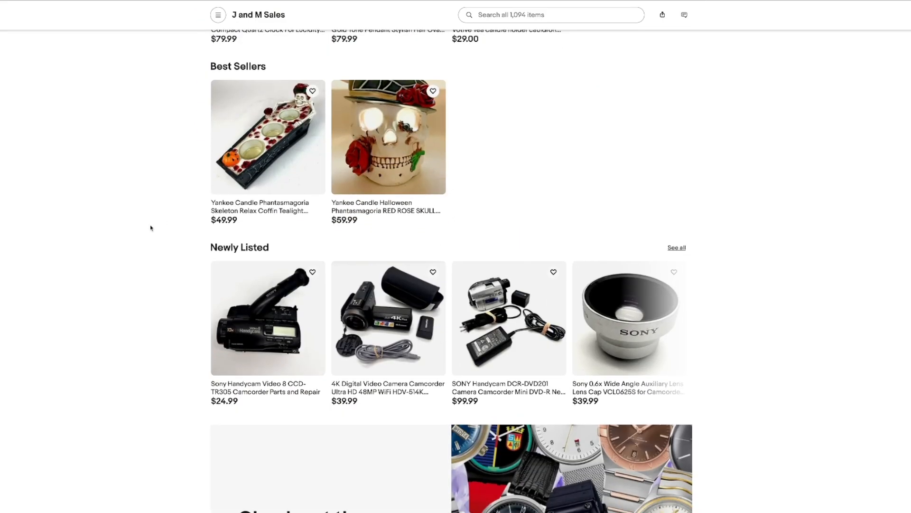
{"action": "scroll", "coordinate": [150, 228], "scroll_direction": "up", "scroll_amount": 10}
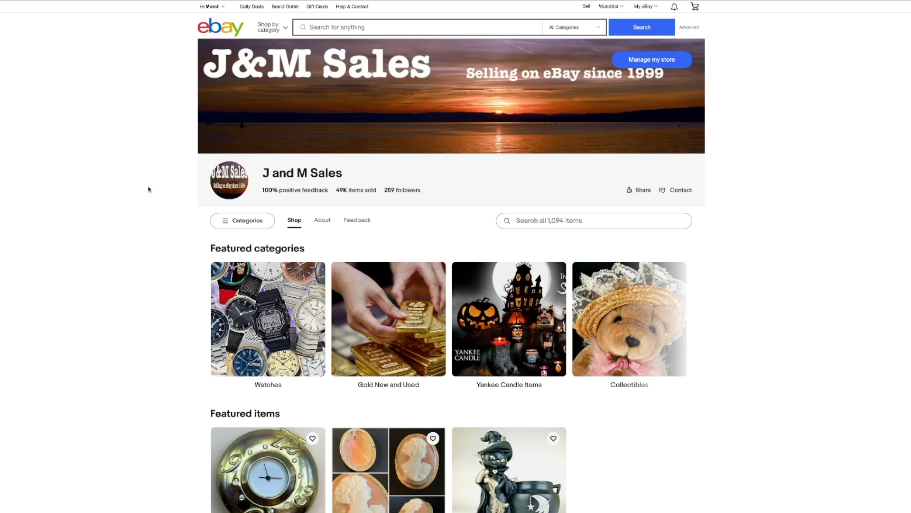
- Reload the seller's store page and open the Vintage Wizen Z-80 camera listing among the newly listed items
{"action": "left_click", "coordinate": [225, 9]}
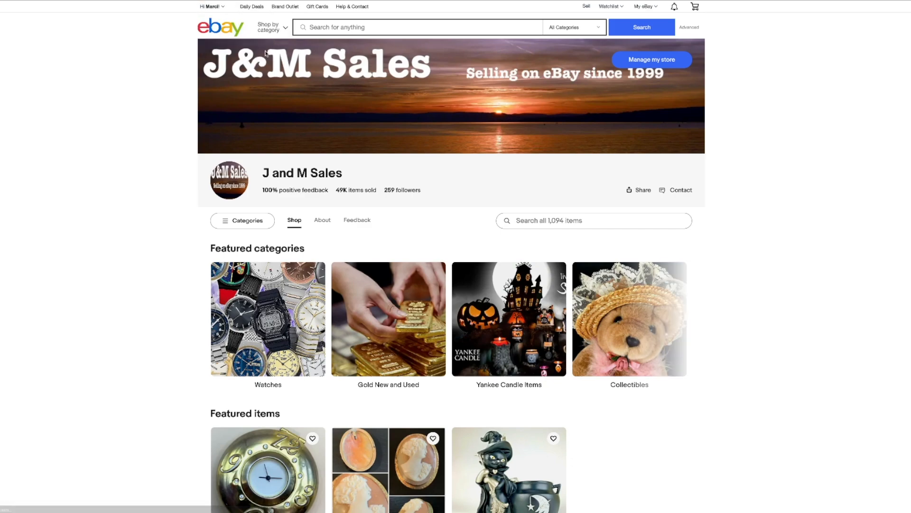
{"action": "scroll", "coordinate": [295, 219], "scroll_direction": "down", "scroll_amount": 5}
{"action": "scroll", "coordinate": [295, 218], "scroll_direction": "down", "scroll_amount": 2}
{"action": "scroll", "coordinate": [295, 218], "scroll_direction": "up", "scroll_amount": 7}
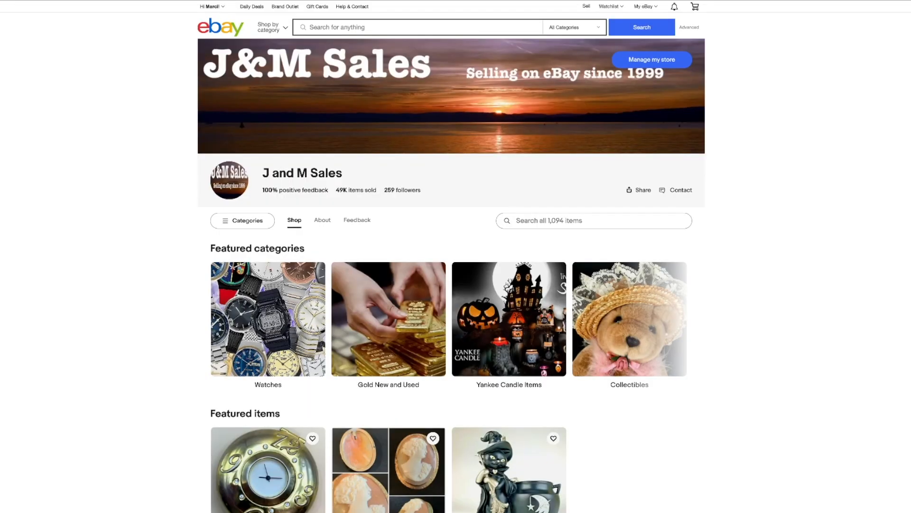
{"action": "scroll", "coordinate": [502, 237], "scroll_direction": "down", "scroll_amount": 9}
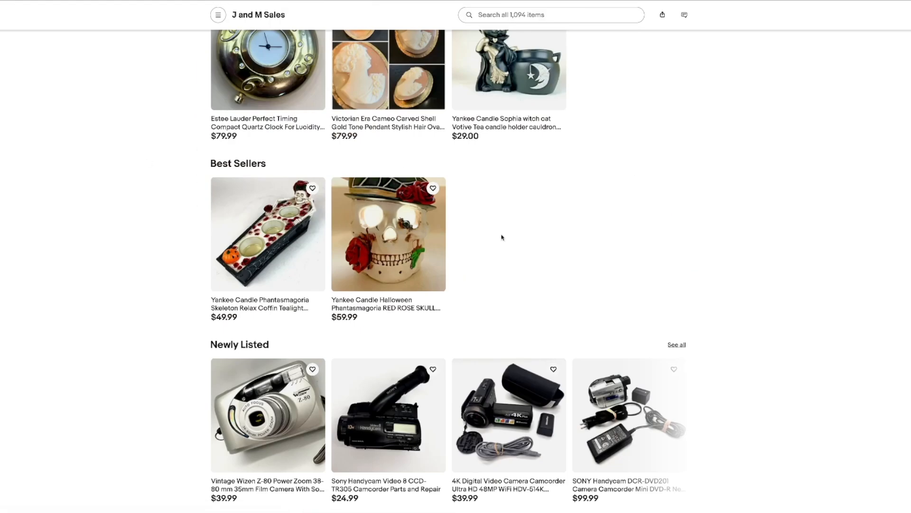
{"action": "scroll", "coordinate": [502, 237], "scroll_direction": "down", "scroll_amount": 1}
{"action": "left_click", "coordinate": [283, 346]}
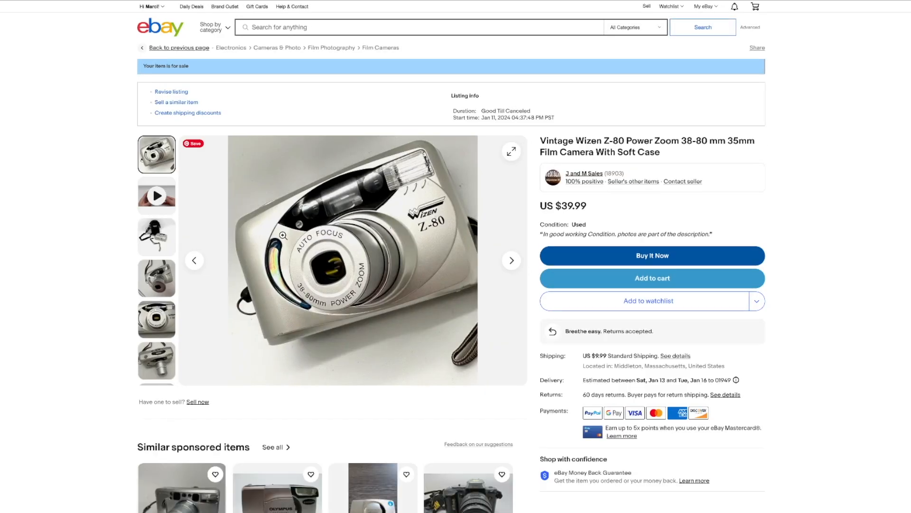
- Play the Wizen camera listing's video, close the viewer and show the first gallery photo again
{"action": "left_click", "coordinate": [157, 195]}
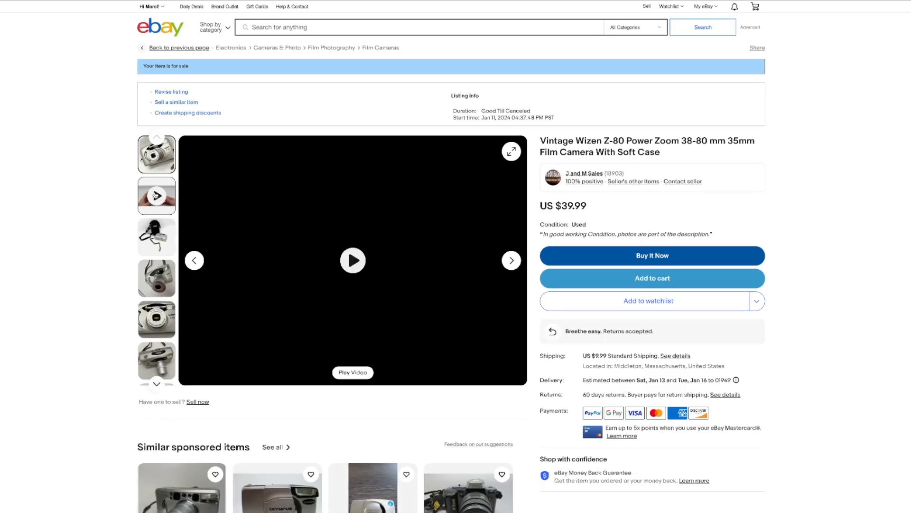
{"action": "left_click", "coordinate": [348, 247]}
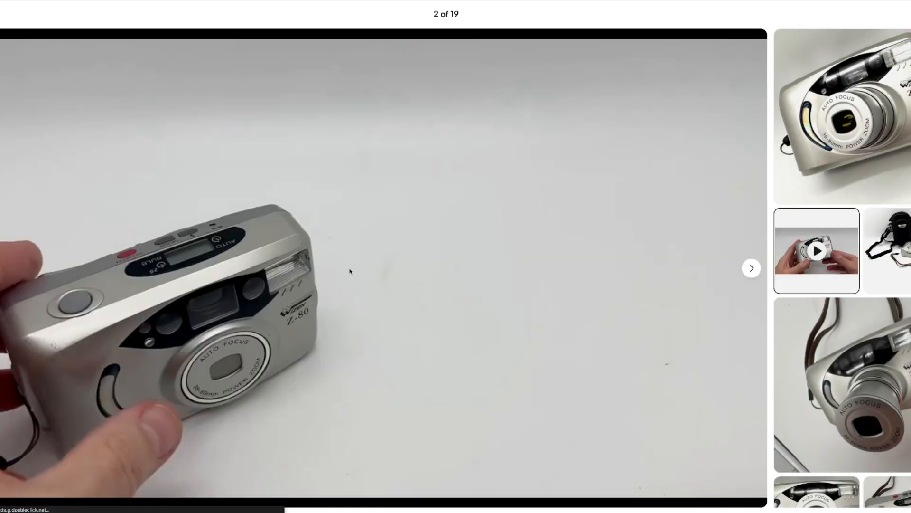
{"action": "key", "text": "Escape"}
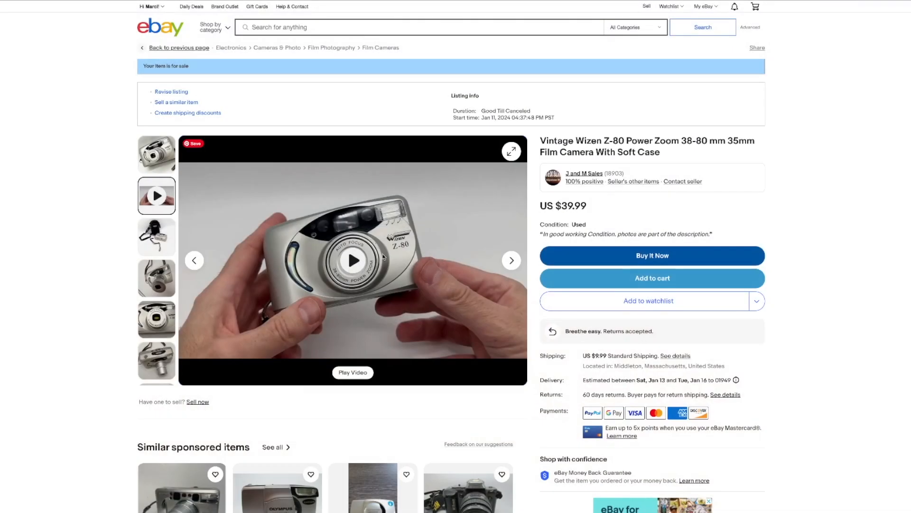
{"action": "left_click", "coordinate": [160, 155]}
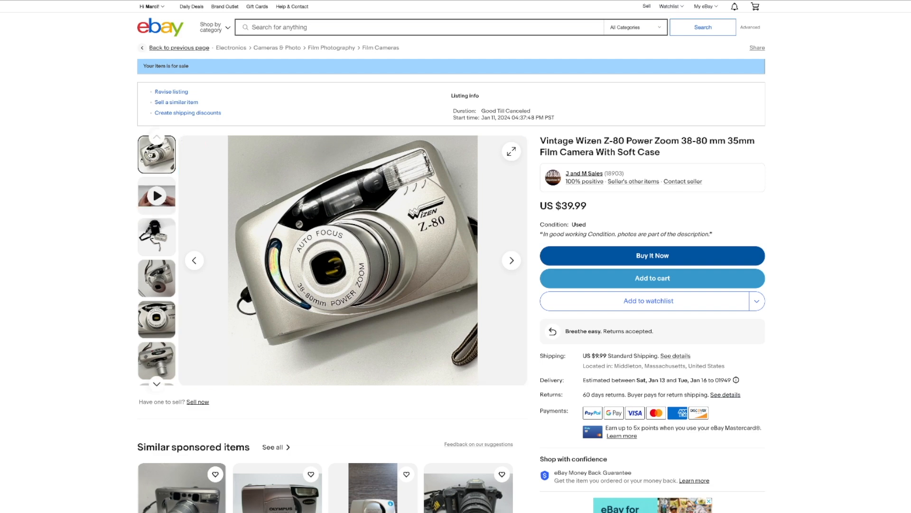